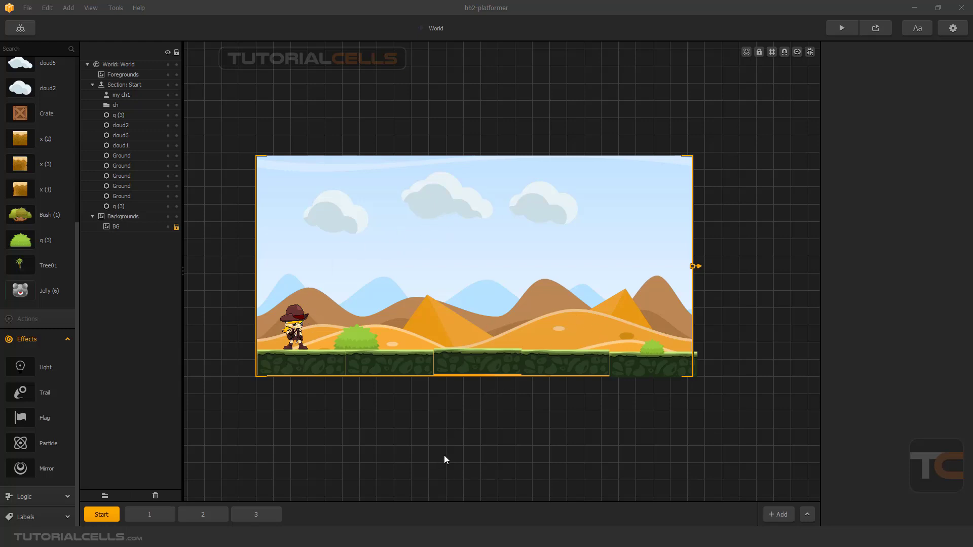
- In File Explorer, open the Idle folder, select all its frames and import them into the Buildbox scene as one object
key("alt+Tab")
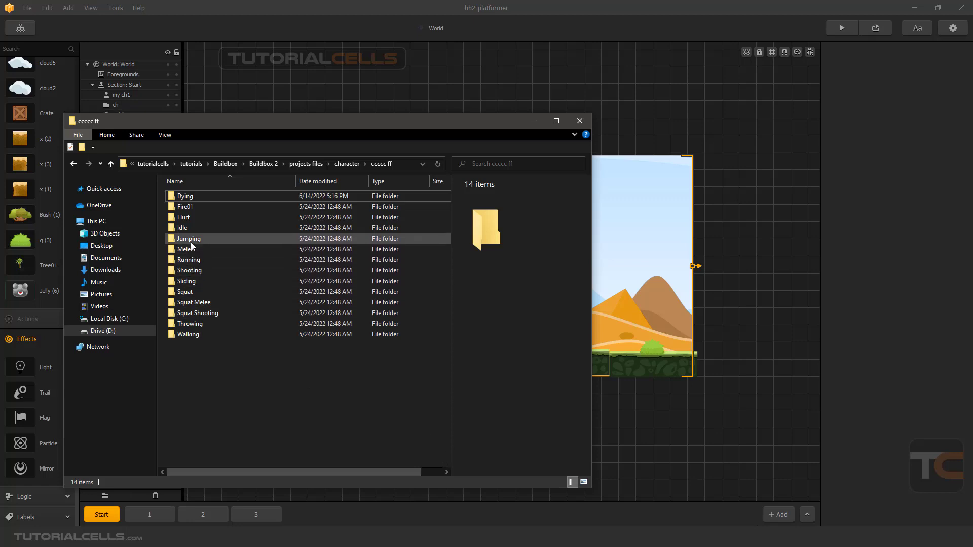
double_click(194, 228)
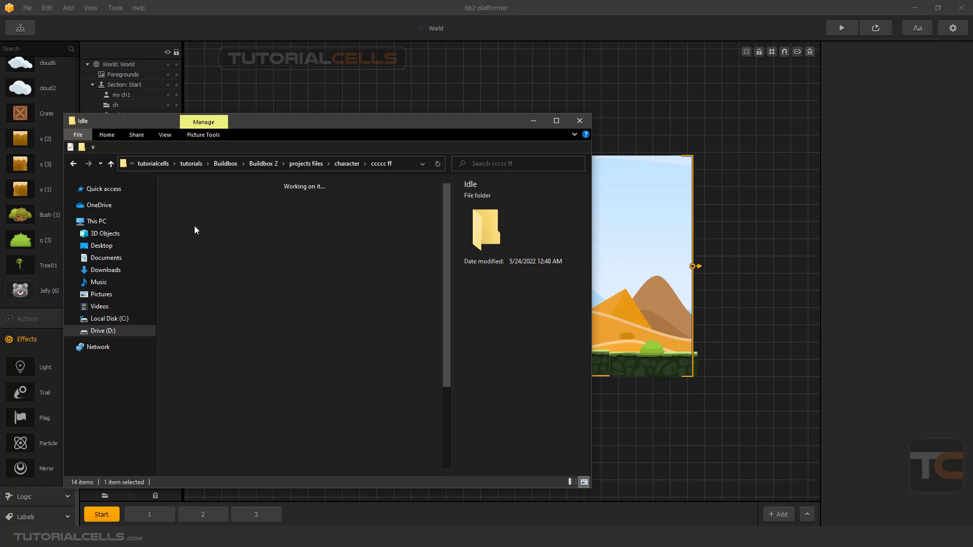
scroll(236, 261, "down", 3)
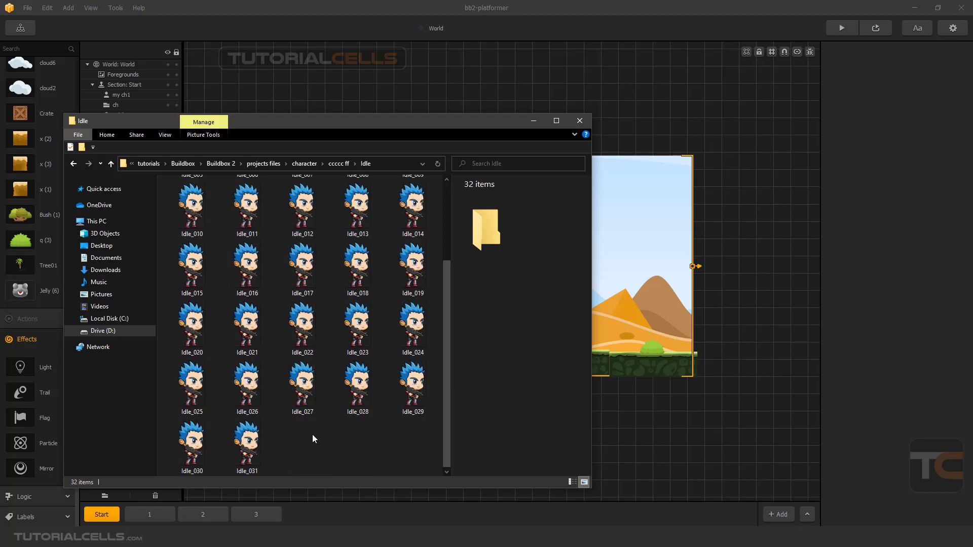
key("ctrl+a")
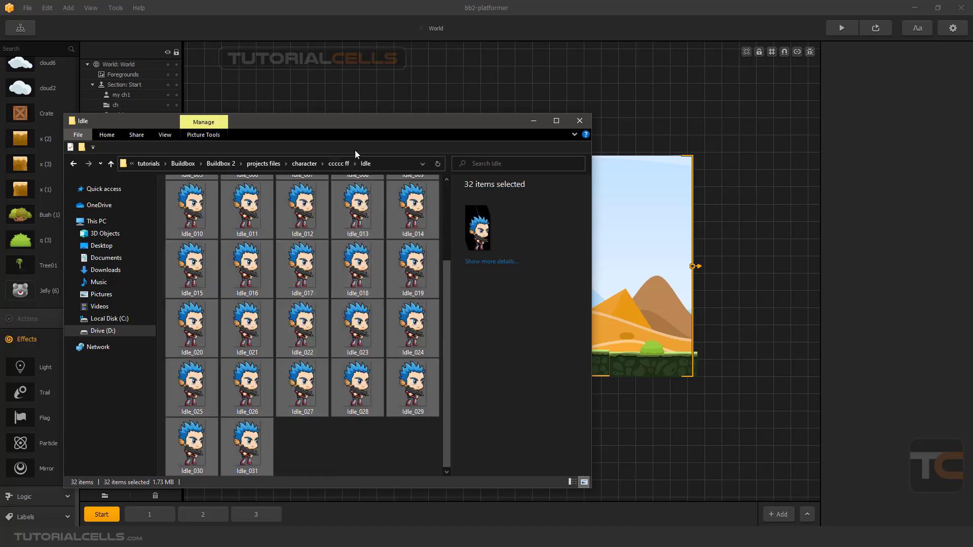
scroll(304, 202, "up", 2)
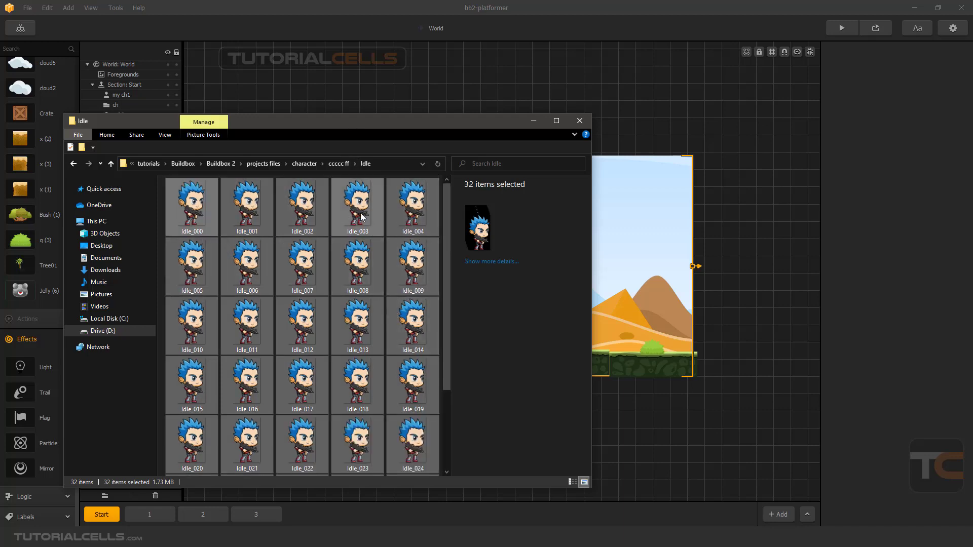
left_click_drag(361, 217, 637, 141)
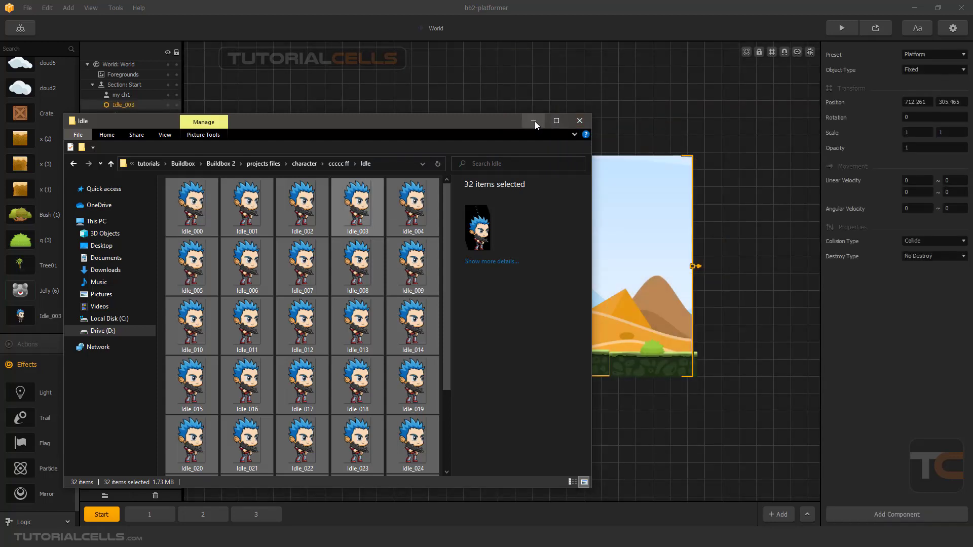
- Scale the blue-haired character down to about 0.479 and stand it on the ground at the scene's right side
left_click_drag(496, 269, 556, 297)
left_click_drag(531, 247, 581, 321)
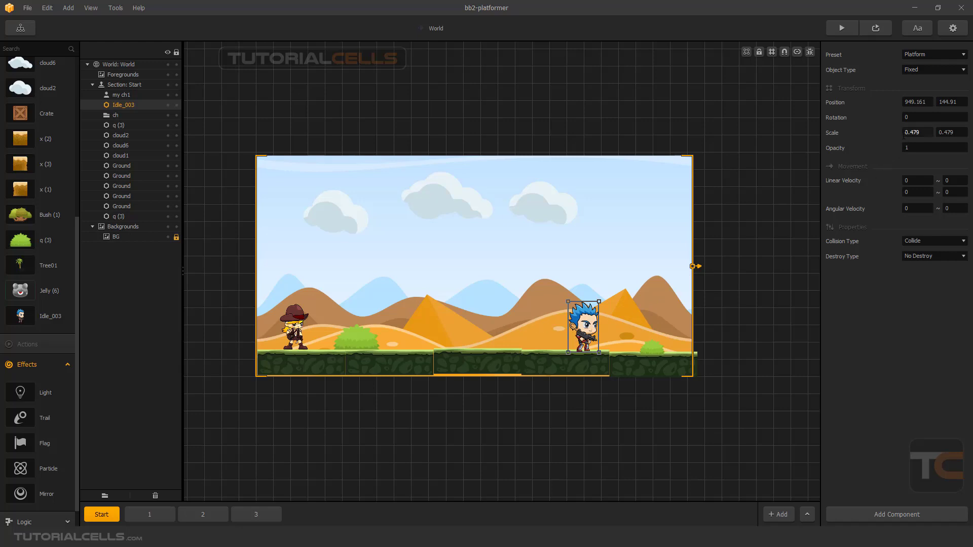
- Mirror the blue-haired character horizontally with an X scale of -0.479 and nudge it to about 965.3, 147.8 on the ground
left_click(905, 133)
type("-")
key("Return")
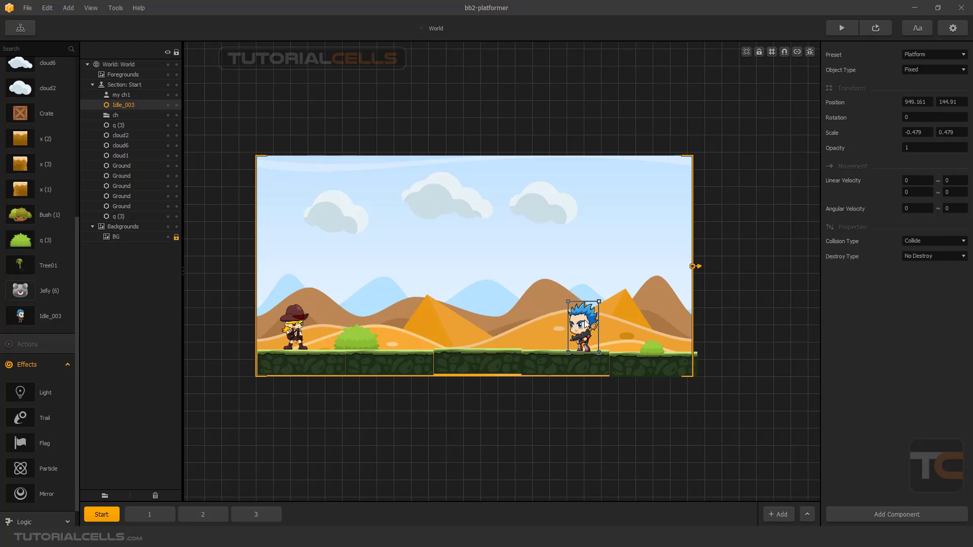
left_click_drag(585, 320, 589, 321)
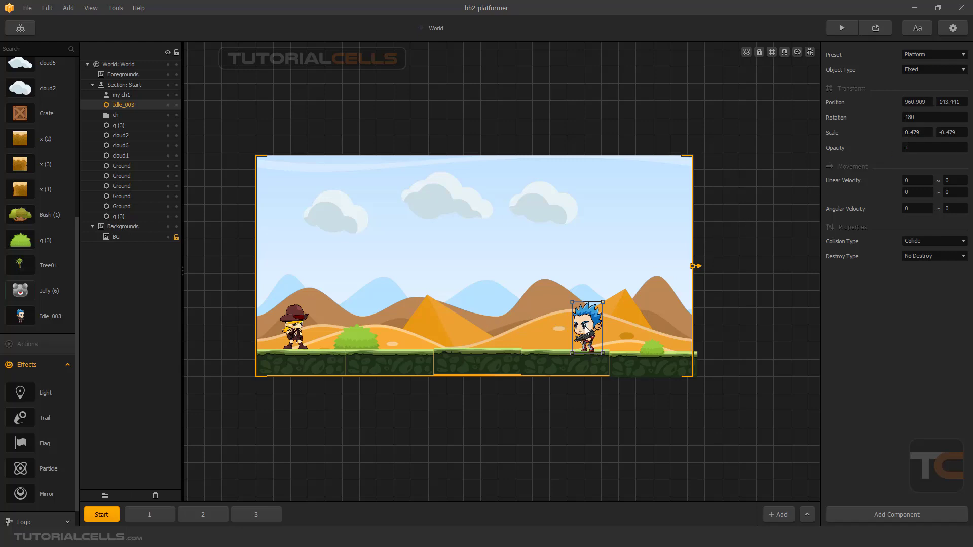
left_click_drag(586, 333, 587, 331)
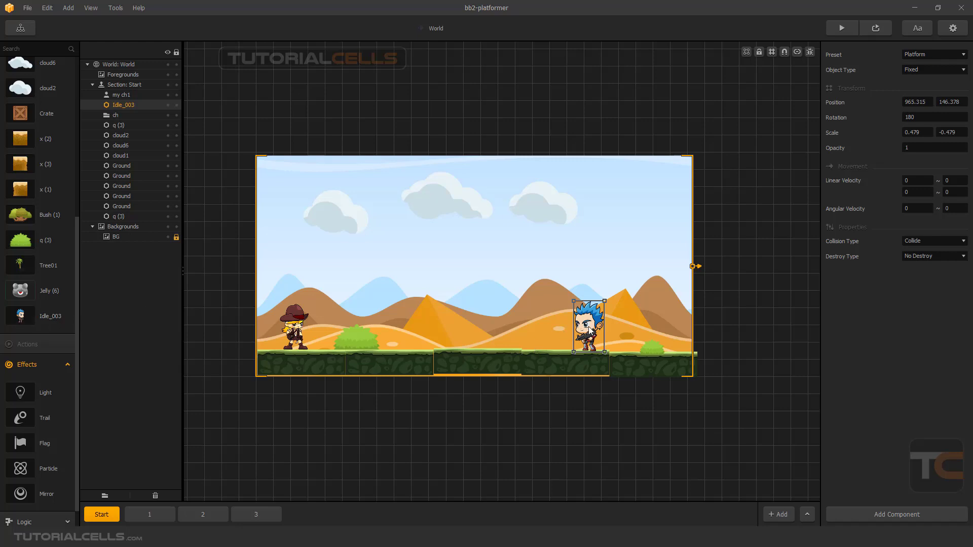
left_click_drag(590, 329, 590, 329)
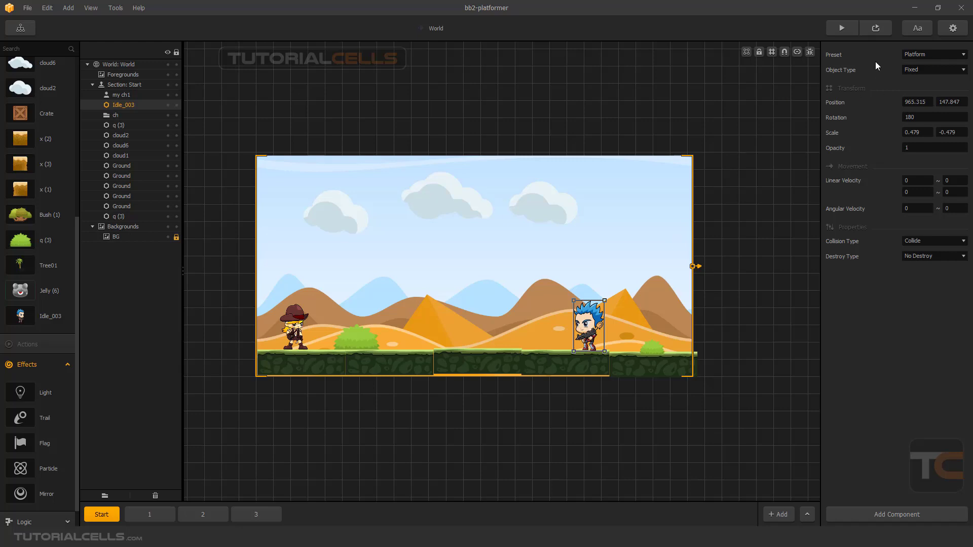
- Set the blue-haired character's preset to Enemy with Destroy Character as its destroy type
left_click(915, 59)
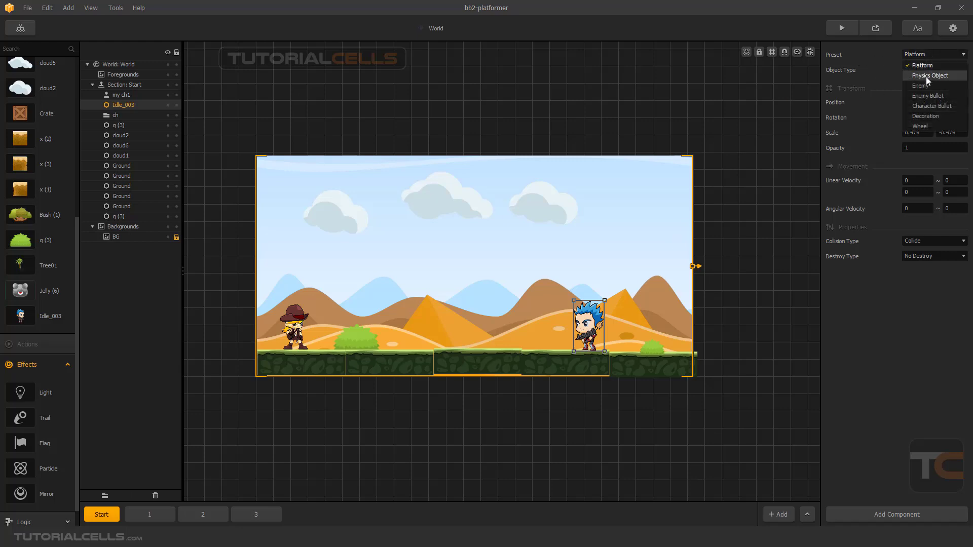
left_click(924, 76)
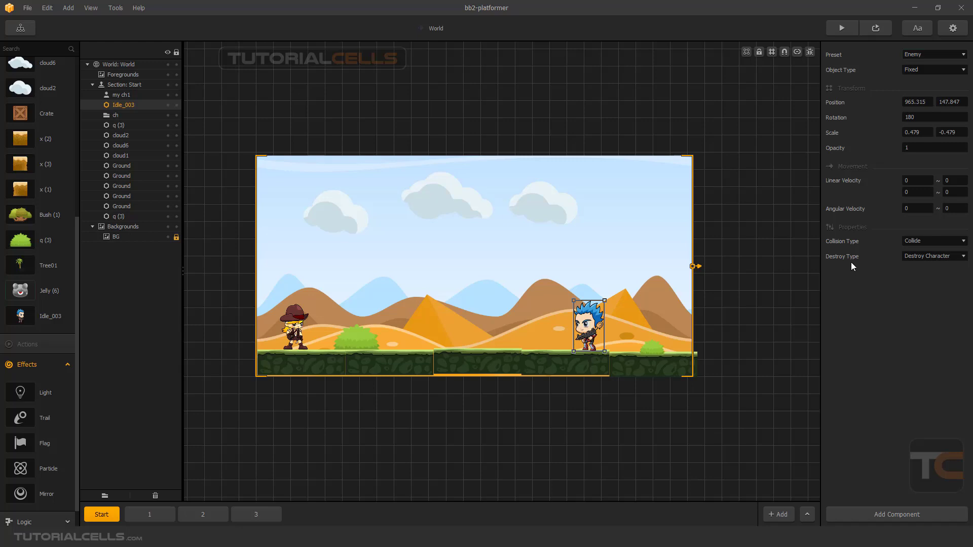
left_click(923, 258)
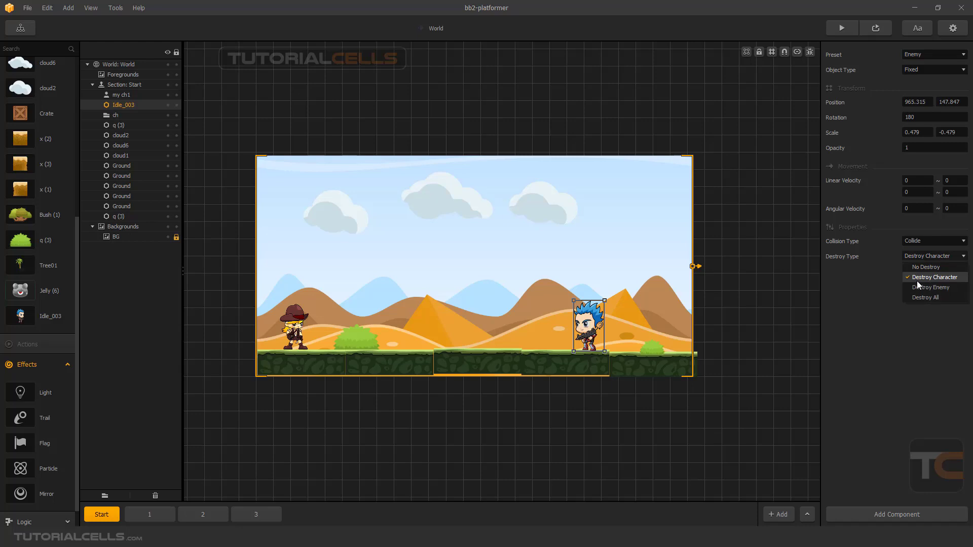
left_click(918, 281)
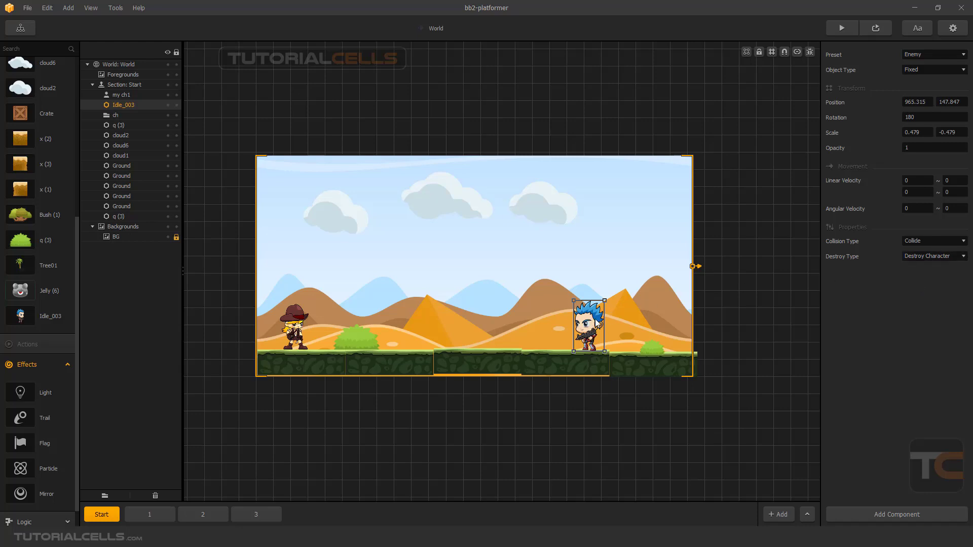
- Reposition the enemy at about 958, 149.3 and the player character at about 111.7, 147.5, leaving the enemy selected
left_click_drag(590, 319, 588, 318)
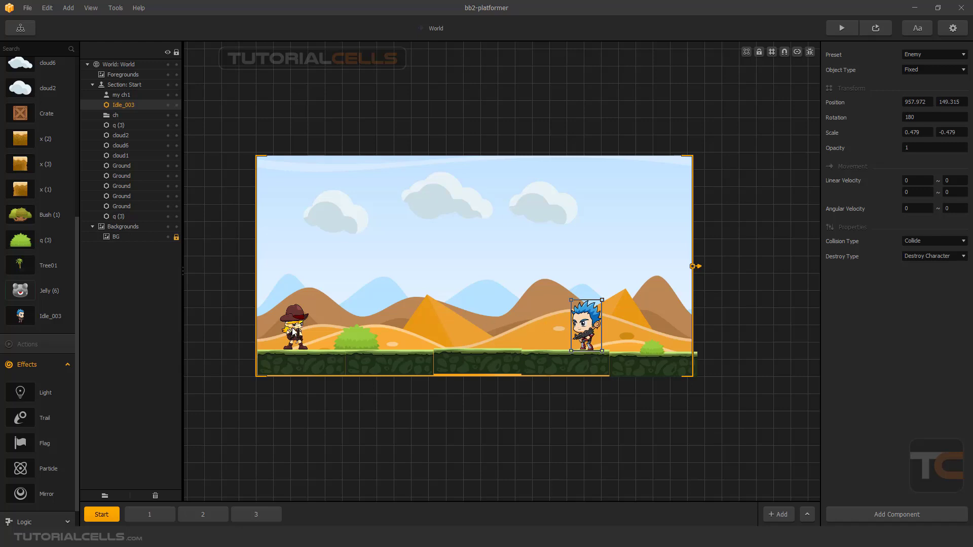
mouse_move(294, 329)
left_mouse_down()
mouse_move(408, 315)
mouse_move(570, 326)
mouse_move(352, 293)
mouse_move(300, 334)
mouse_move(572, 464)
mouse_move(297, 331)
left_mouse_up()
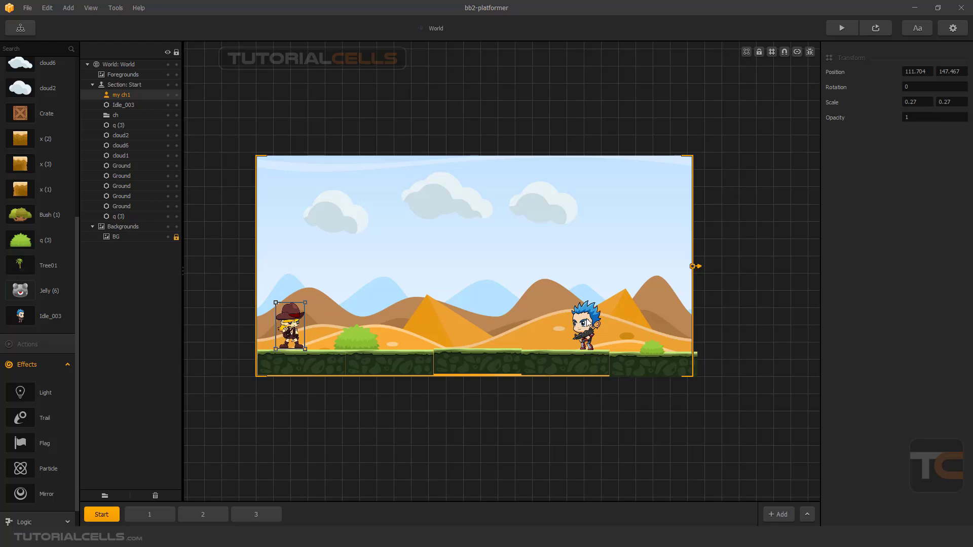
left_click(588, 323)
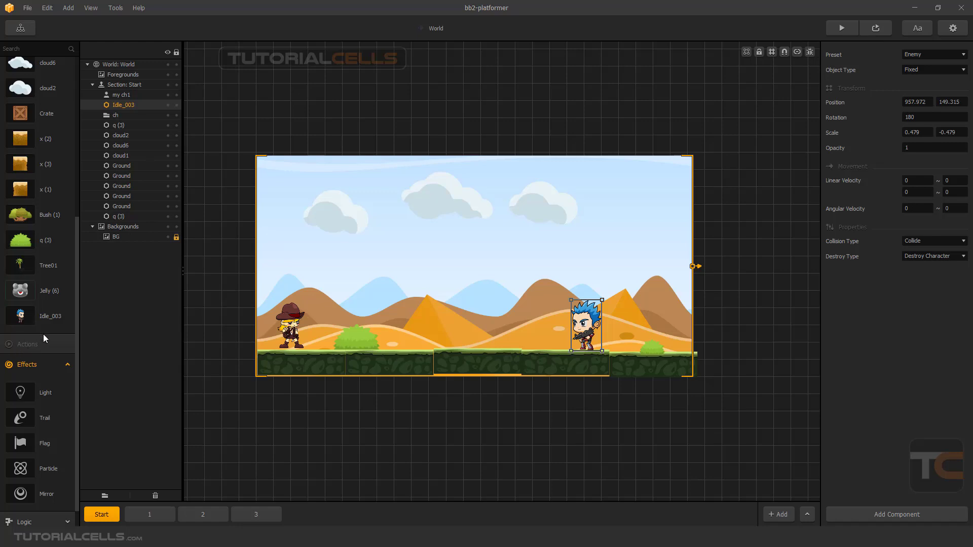
- Rename the imported Idle_003 asset to enemy1
left_click(56, 317)
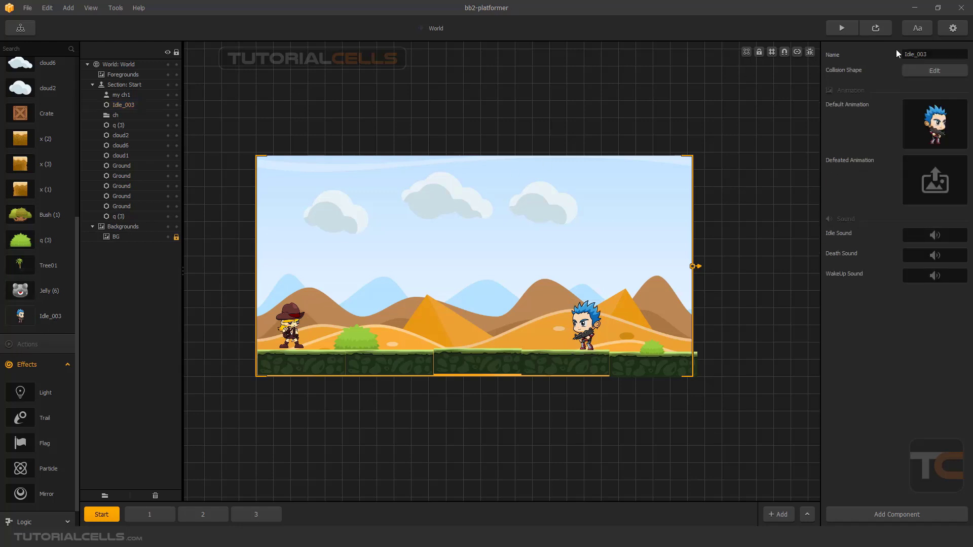
double_click(915, 54)
type("enemy1")
key("Return")
- Edit enemy1's collision polygon, adding two points along the lower edge to bevel both lower corners around the feet
left_click(908, 72)
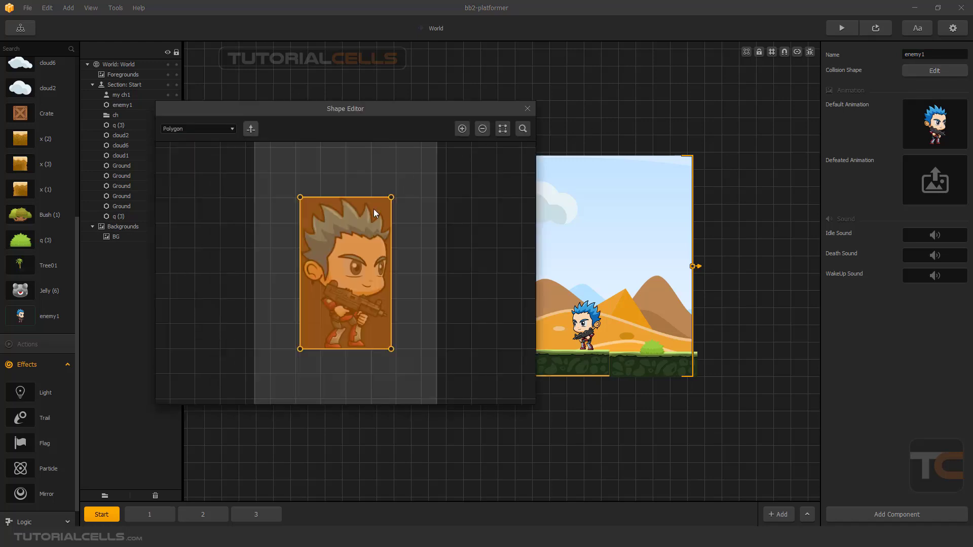
scroll(362, 334, "up", 3)
scroll(362, 334, "down", 2)
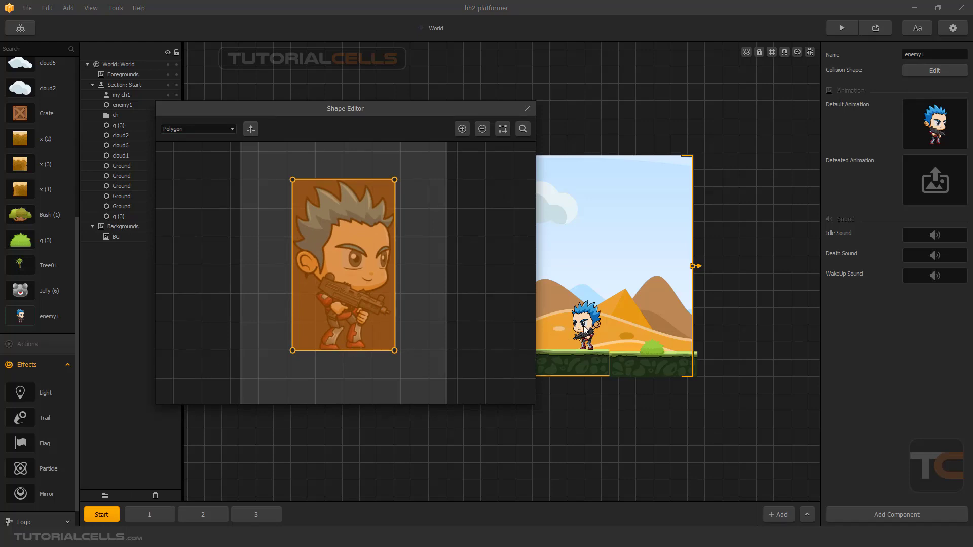
left_click(395, 350)
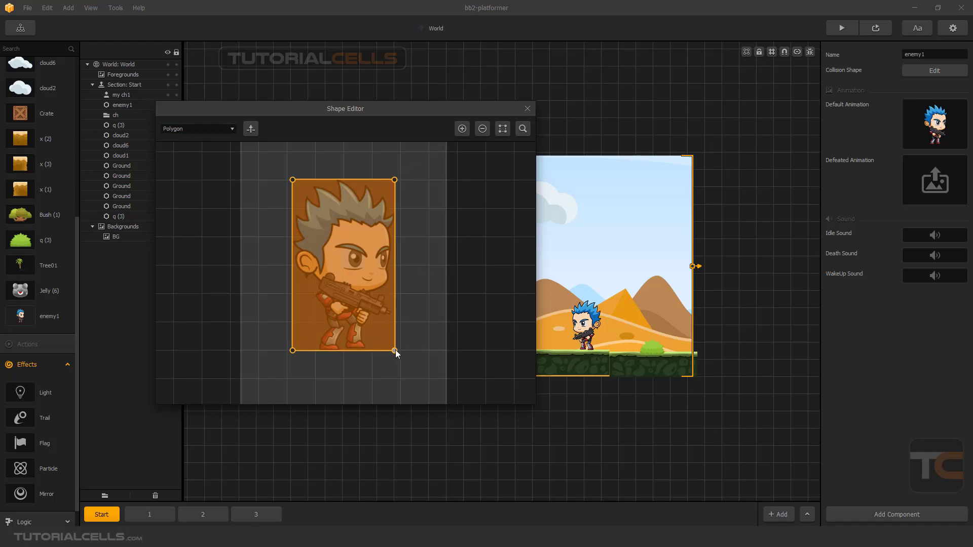
left_click(463, 129)
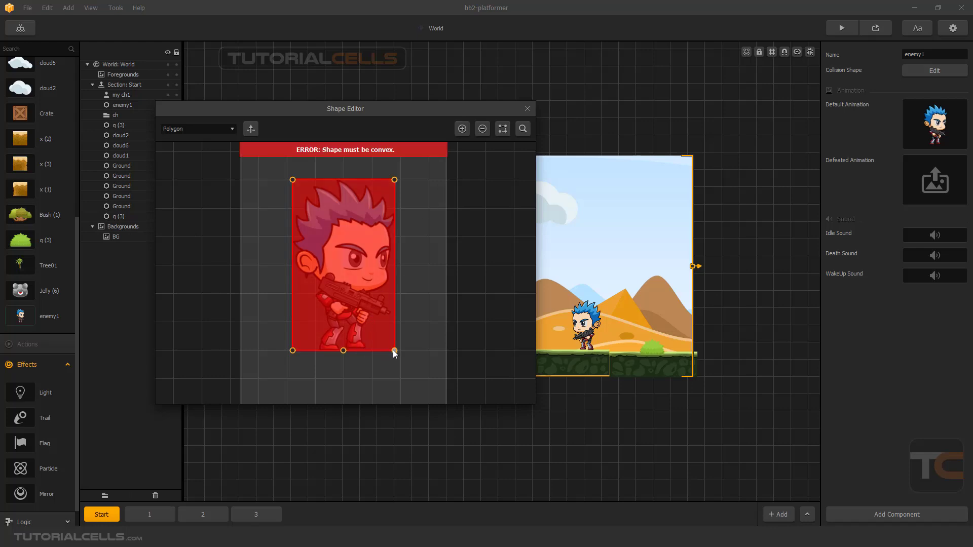
mouse_move(393, 350)
left_mouse_down()
mouse_move(387, 342)
mouse_move(360, 351)
mouse_move(375, 349)
left_mouse_up()
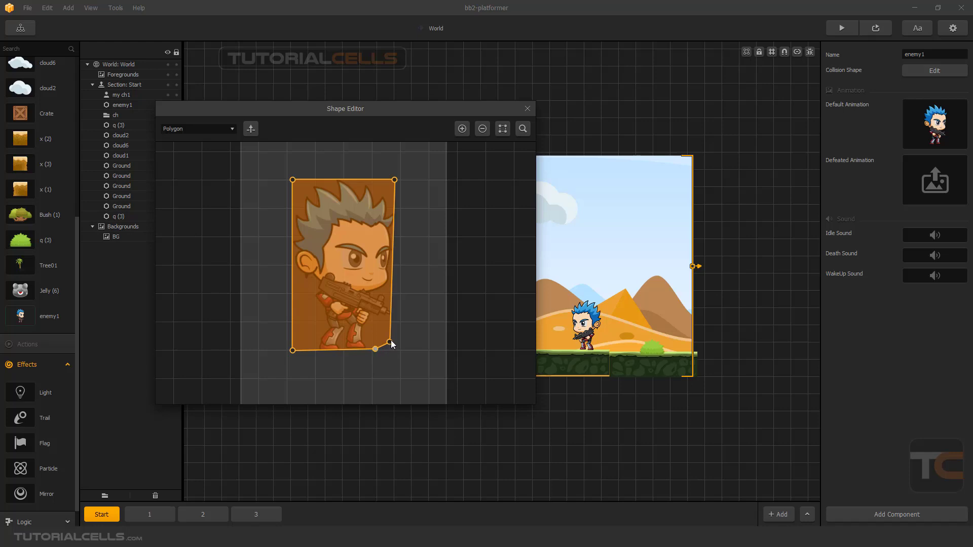
left_click(460, 126)
left_click_drag(333, 349, 302, 343)
left_click_drag(390, 342, 391, 341)
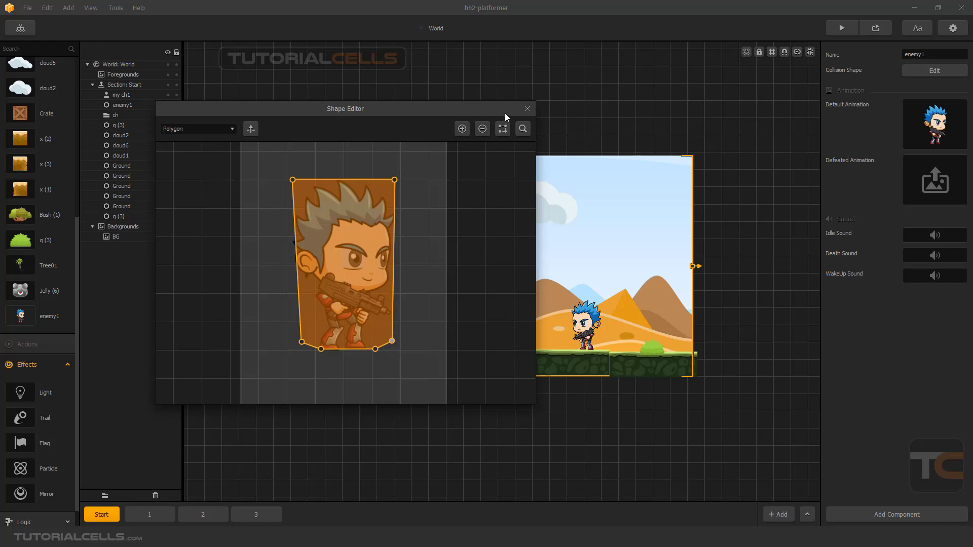
- Lower the two upper corners of enemy1's collision polygon toward the hair and close the shape editor
left_click_drag(293, 180, 306, 199)
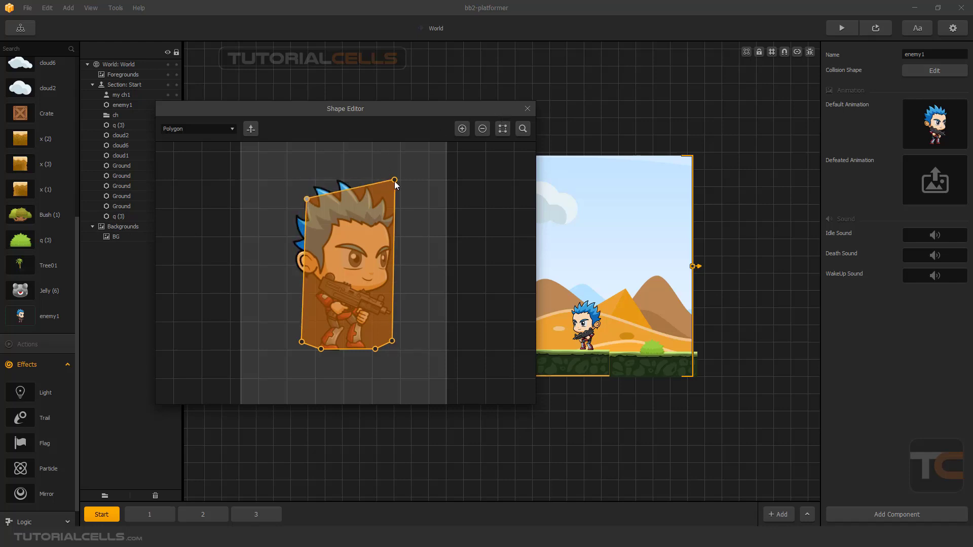
left_click_drag(395, 180, 398, 187)
left_click(527, 109)
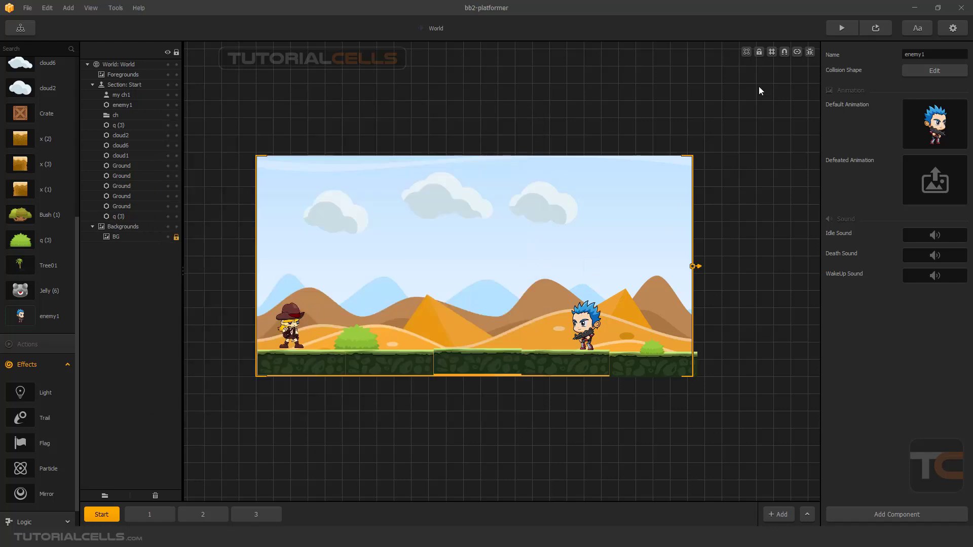
- Preview enemy1's default animation in the Animation Editor and close the editor
mouse_move(940, 114)
left_click(947, 107)
left_click(199, 425)
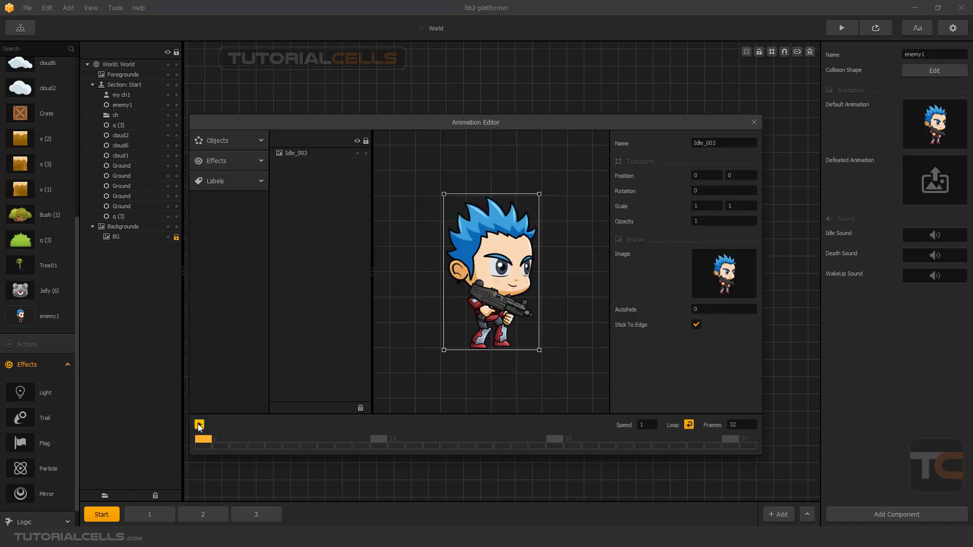
left_click(755, 123)
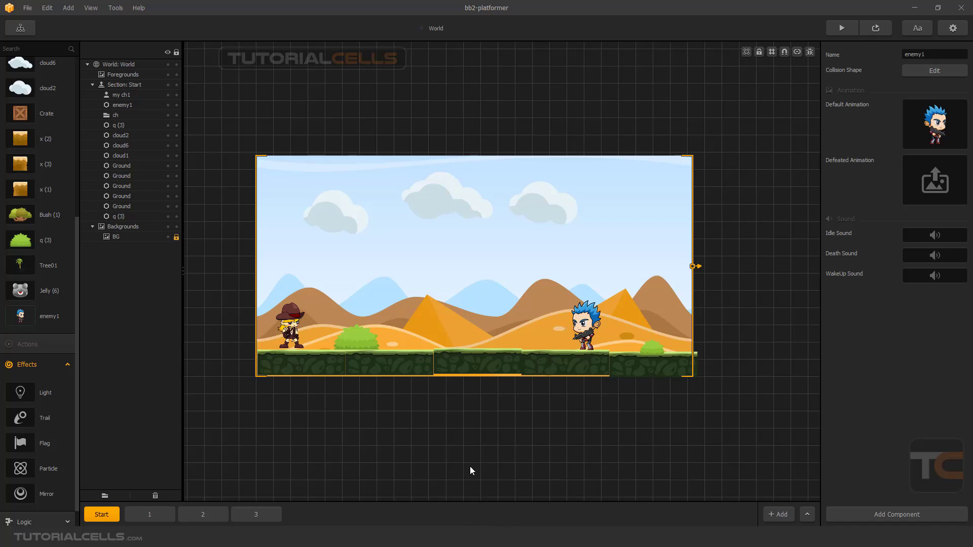
- In File Explorer, open the Dying folder and assign all its frames as enemy1's defeated animation in Buildbox
key("alt+Tab")
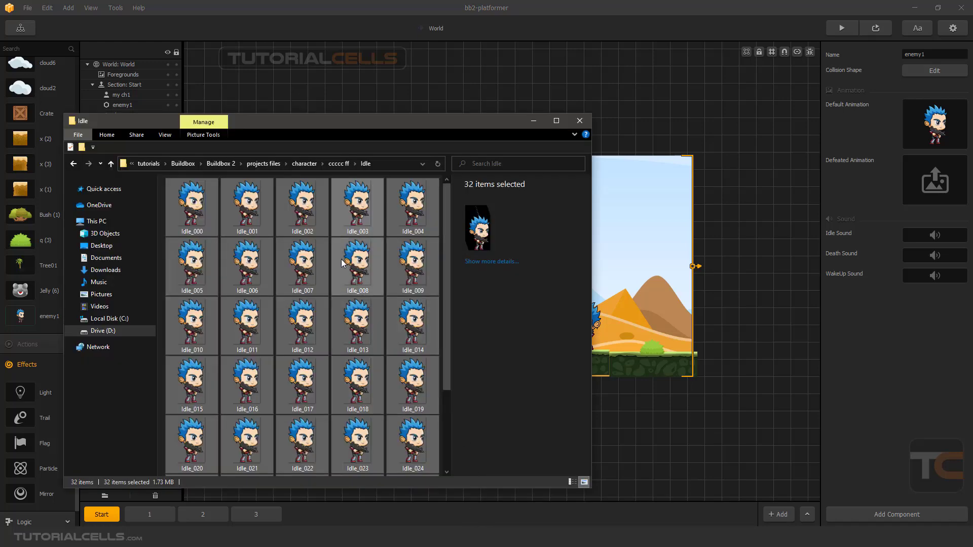
left_click(337, 164)
double_click(187, 200)
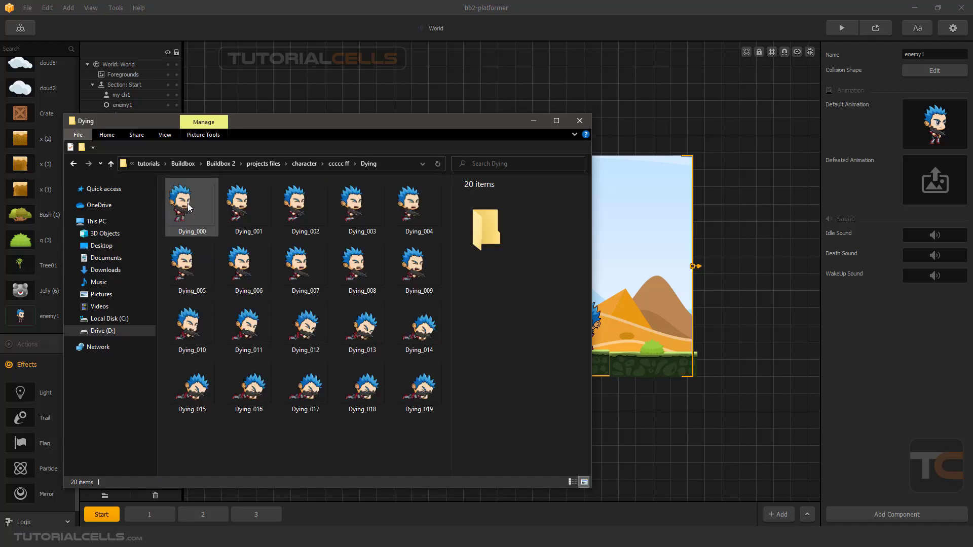
left_click_drag(212, 426, 932, 184)
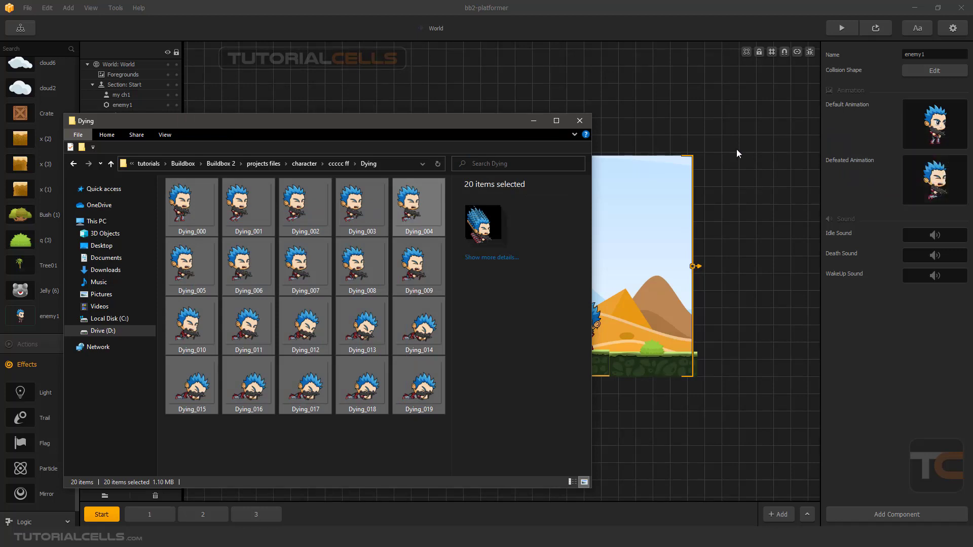
left_click(534, 120)
- Play enemy1's defeated animation in the Animation Editor and turn off its looping
left_click(945, 170)
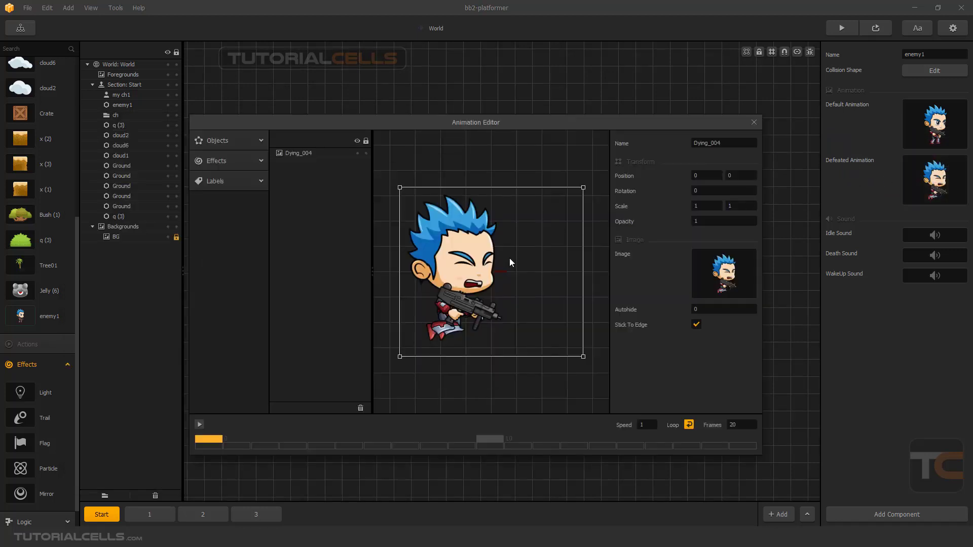
left_click(199, 425)
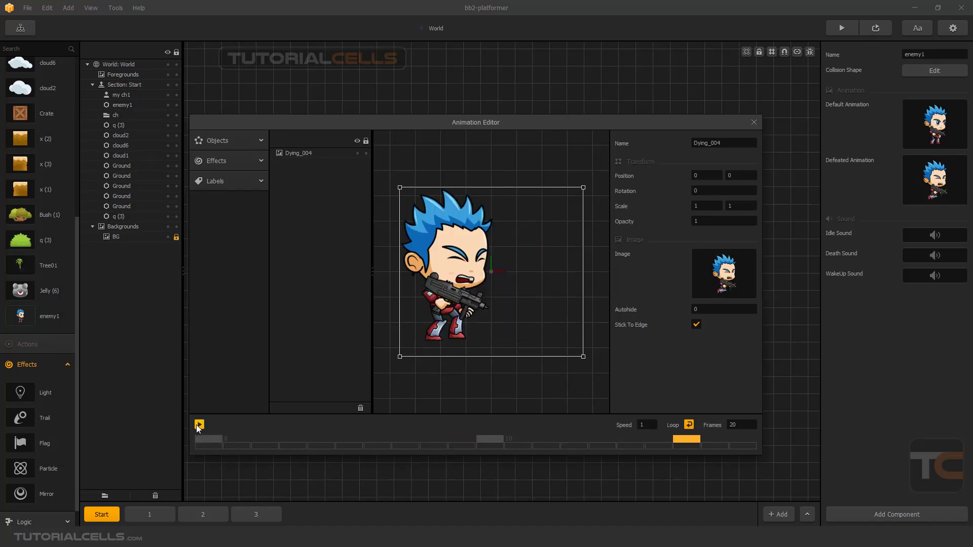
left_click(688, 426)
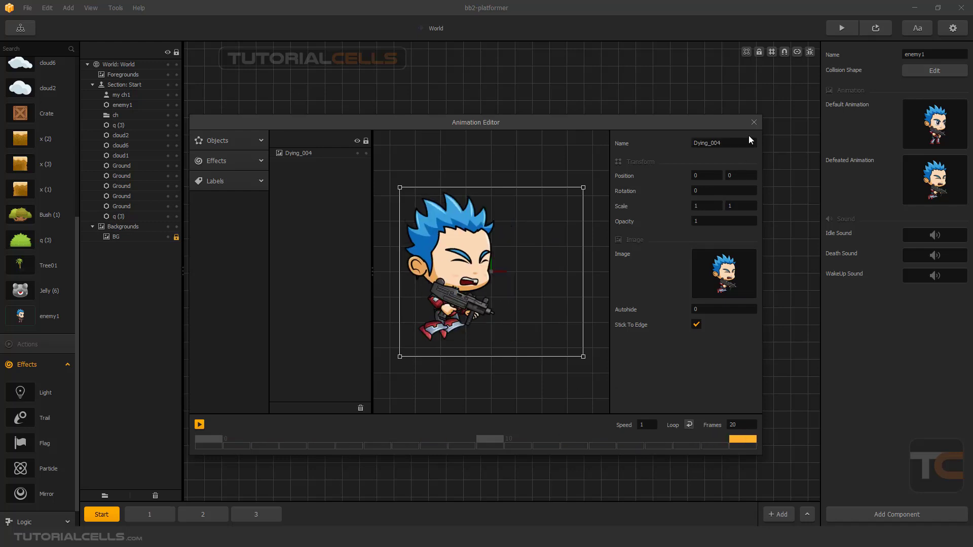
- Close the Animation Editor and view the sounds offered for enemy1's death sound without choosing one
left_click(753, 123)
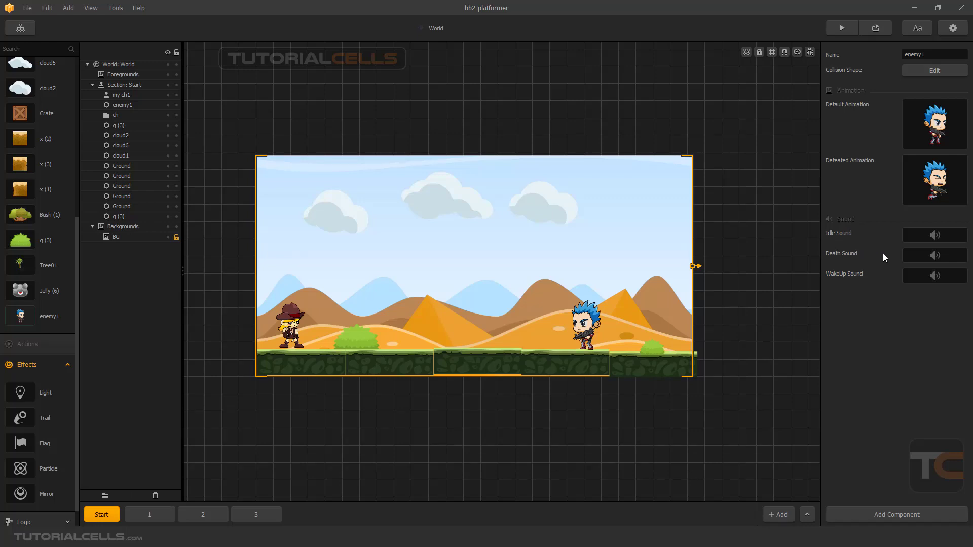
left_click(959, 257)
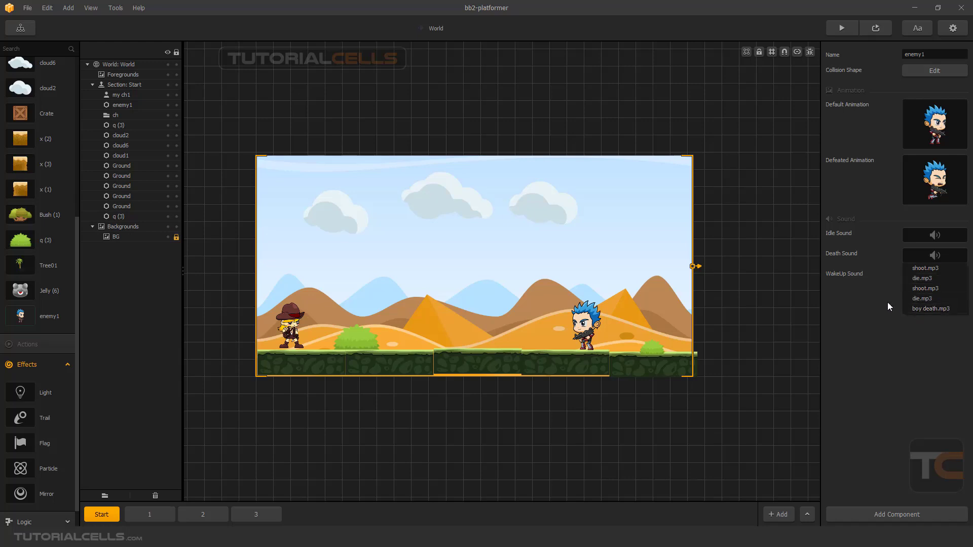
left_click(833, 313)
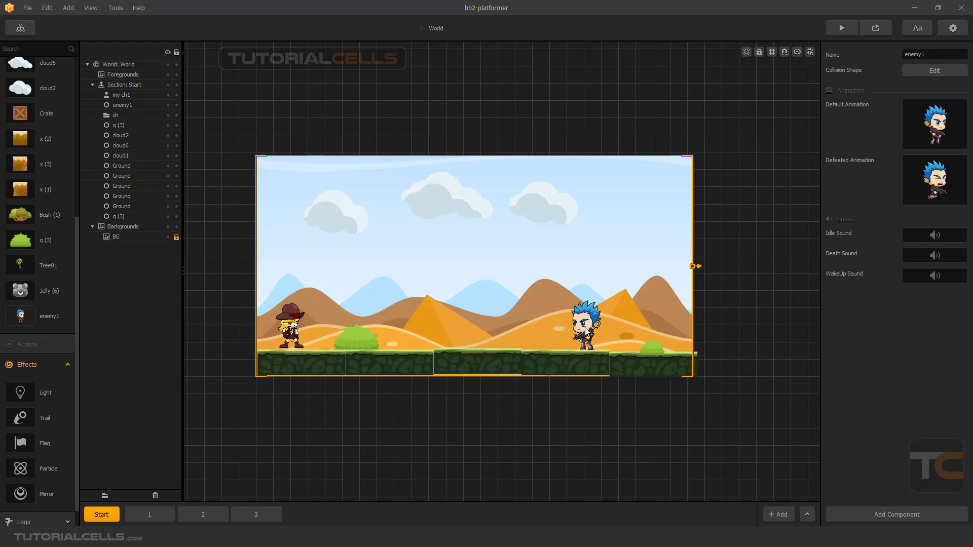
- Move the my ch1 character toward enemy1 and back beside the section's start, at about X 128, Y 147
left_click_drag(284, 328, 471, 330)
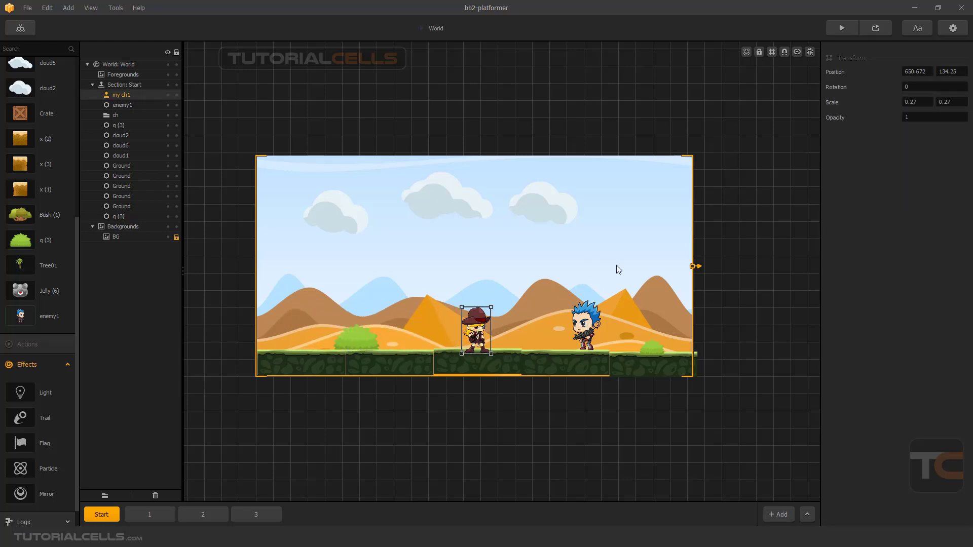
left_click_drag(488, 331, 298, 330)
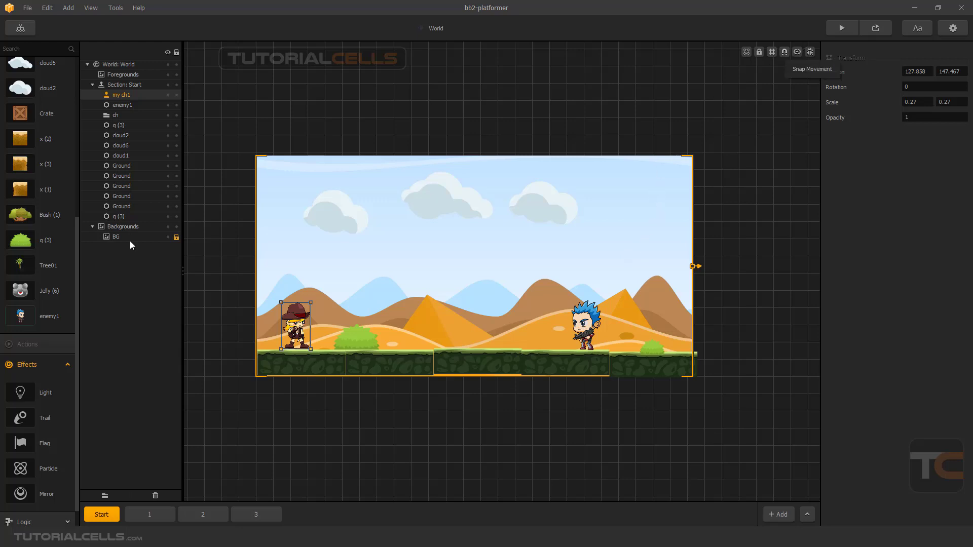
- Select the enemy1 asset and playtest the level twice to check the encounter with enemy1, closing the preview each time
left_click(21, 316)
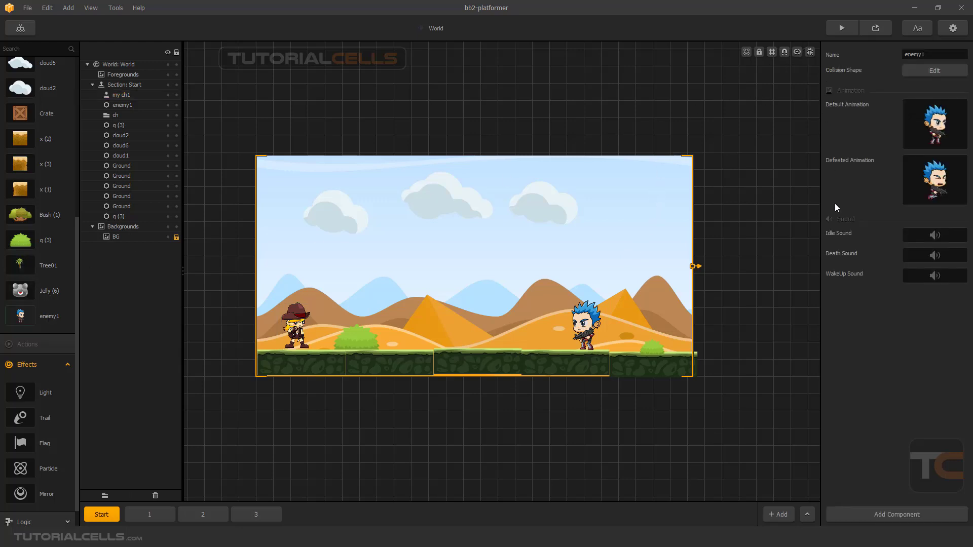
left_click(842, 30)
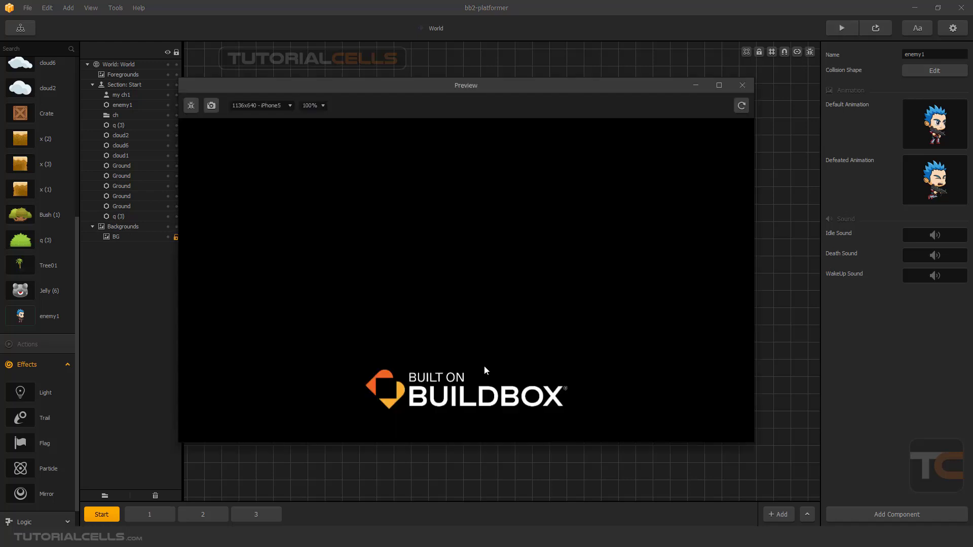
left_click(473, 336)
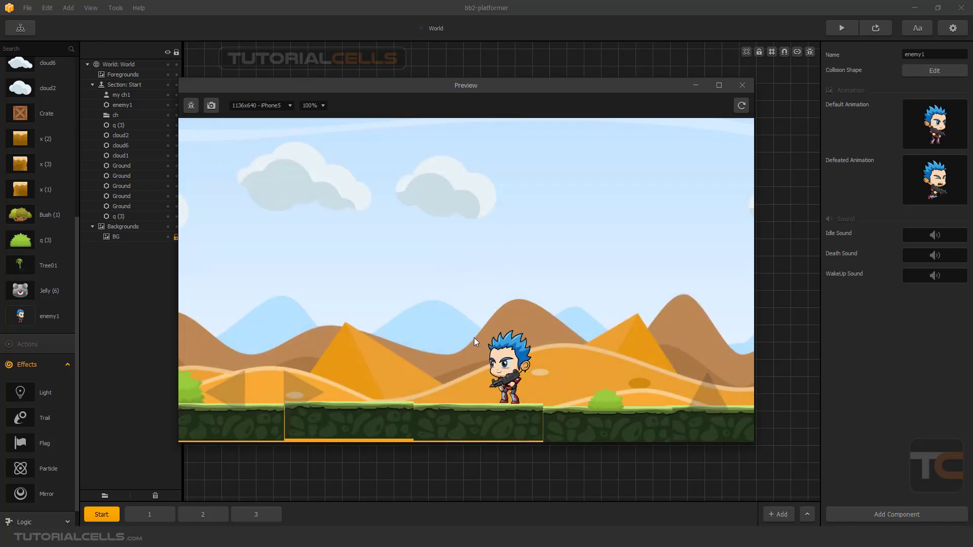
left_click(742, 86)
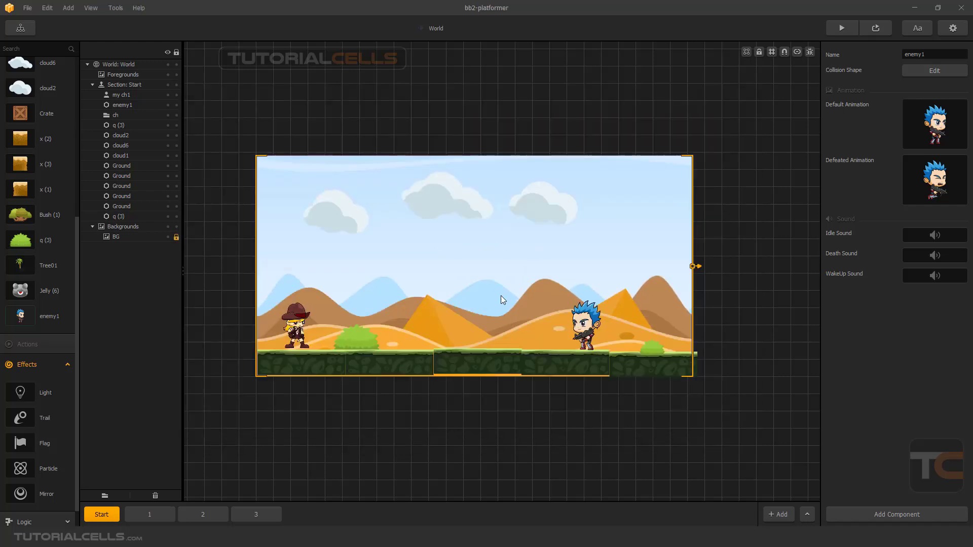
left_click(831, 29)
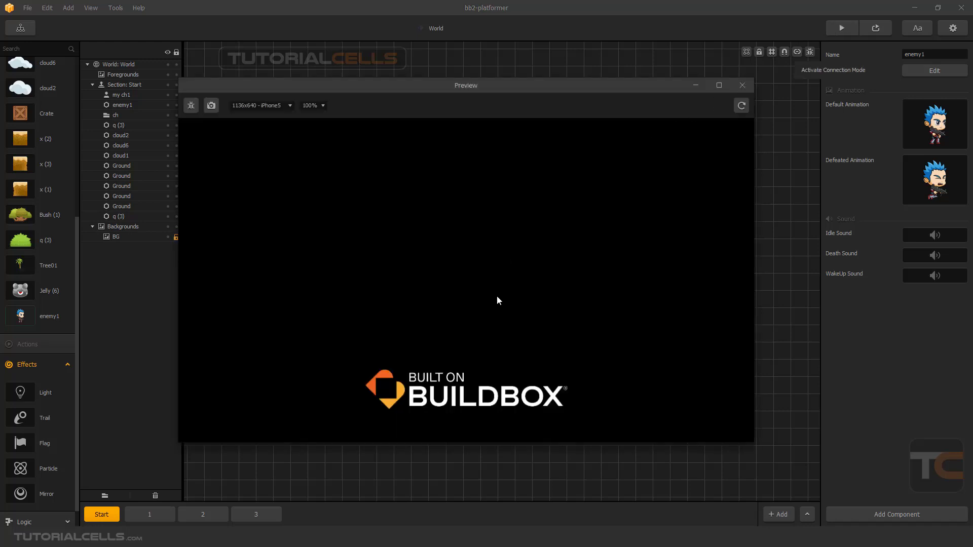
left_click(475, 334)
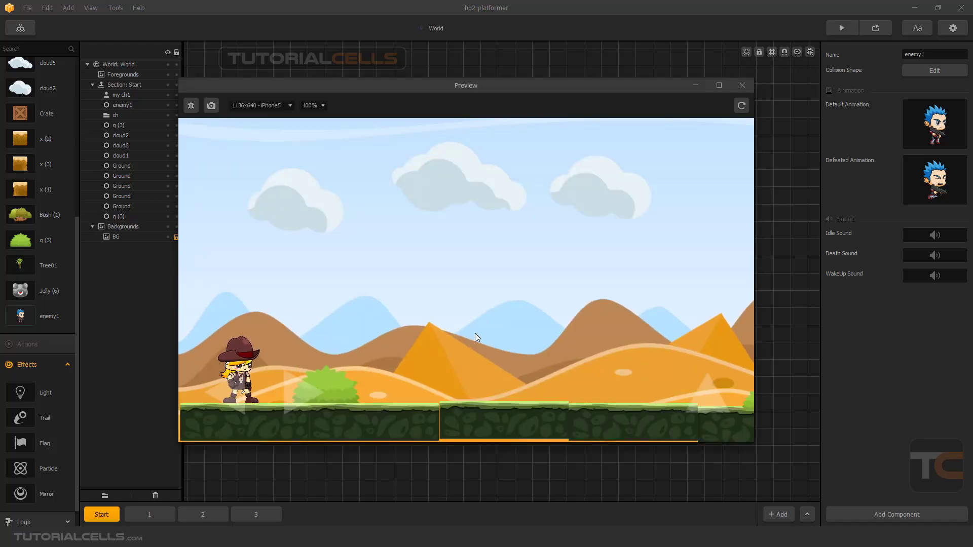
left_click(743, 85)
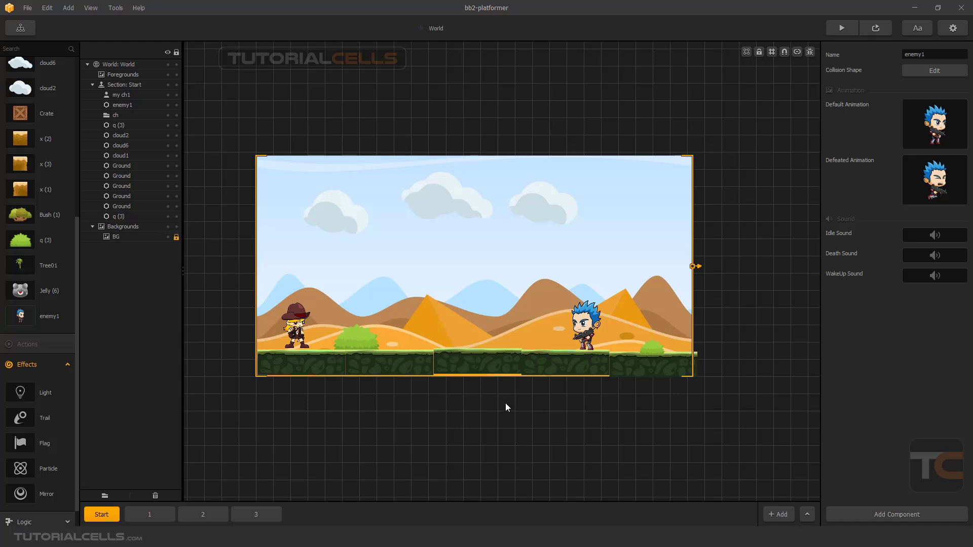
- Add the Saw image from the objects folder in File Explorer to the Buildbox scene and scale it to about 0.223 among the clouds
key("alt+Tab")
left_click(421, 358)
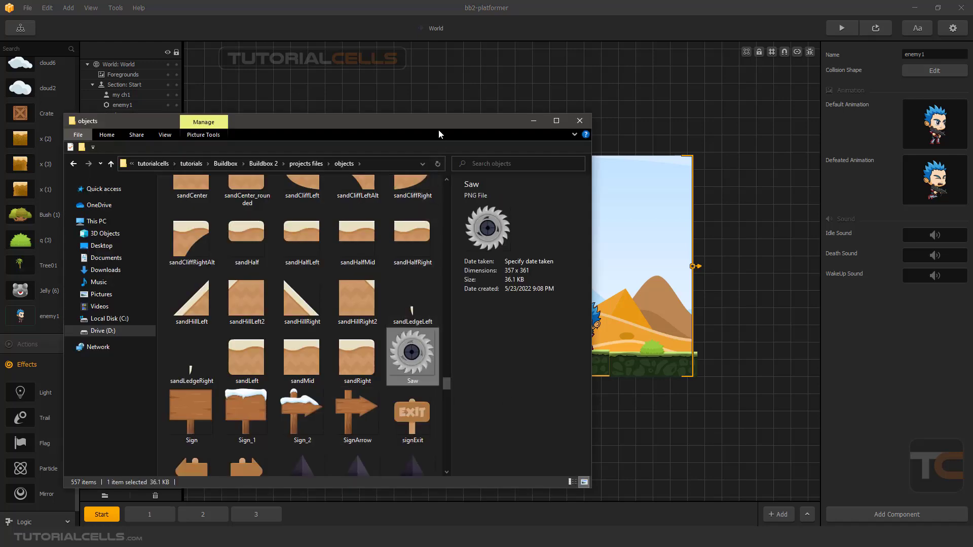
left_click_drag(439, 122, 314, 175)
left_click_drag(282, 400, 613, 191)
left_click(419, 175)
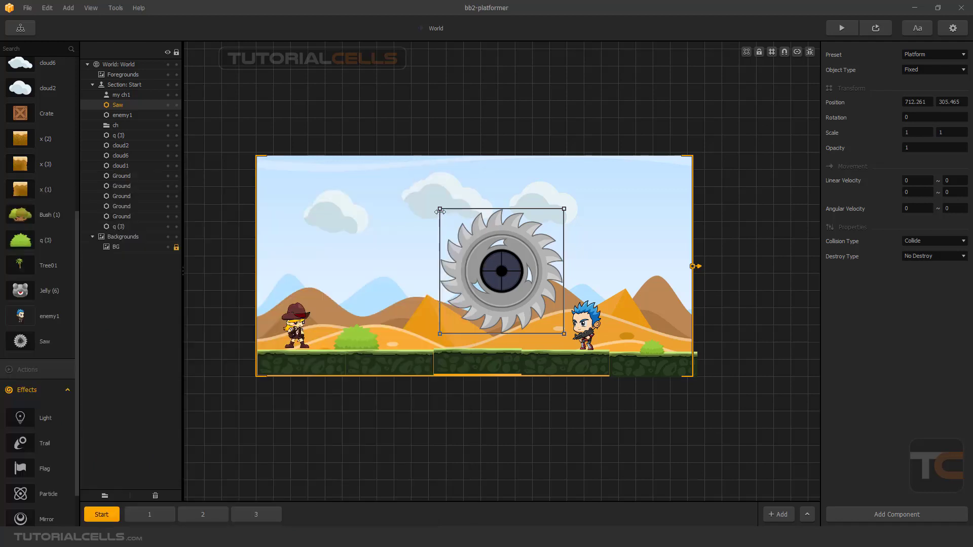
mouse_move(439, 209)
left_mouse_down()
mouse_move(536, 306)
mouse_move(422, 221)
mouse_move(439, 203)
left_mouse_up()
- Give the saw the Physics Object preset and the Destroy Enemy destroy type, and lower it to about X 499, Y 412
left_click(931, 55)
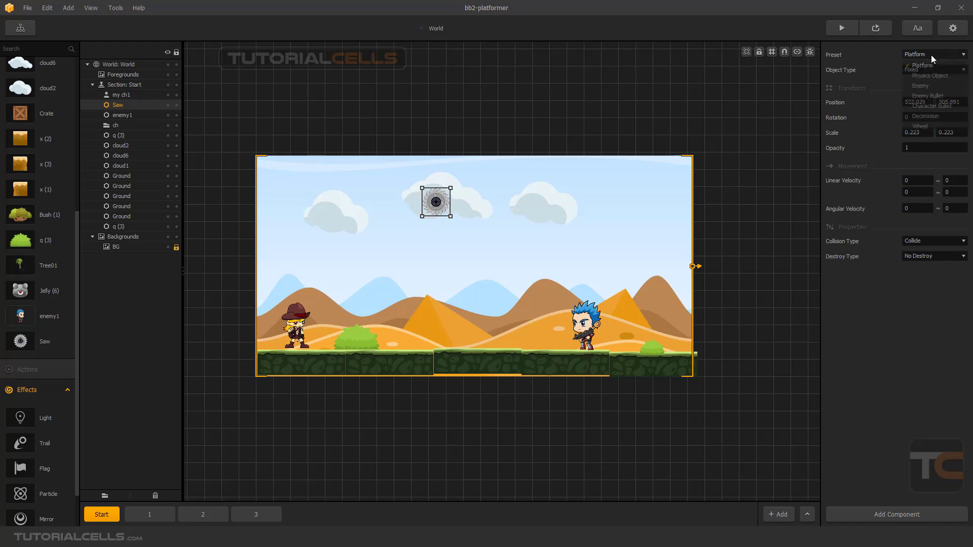
left_click(932, 74)
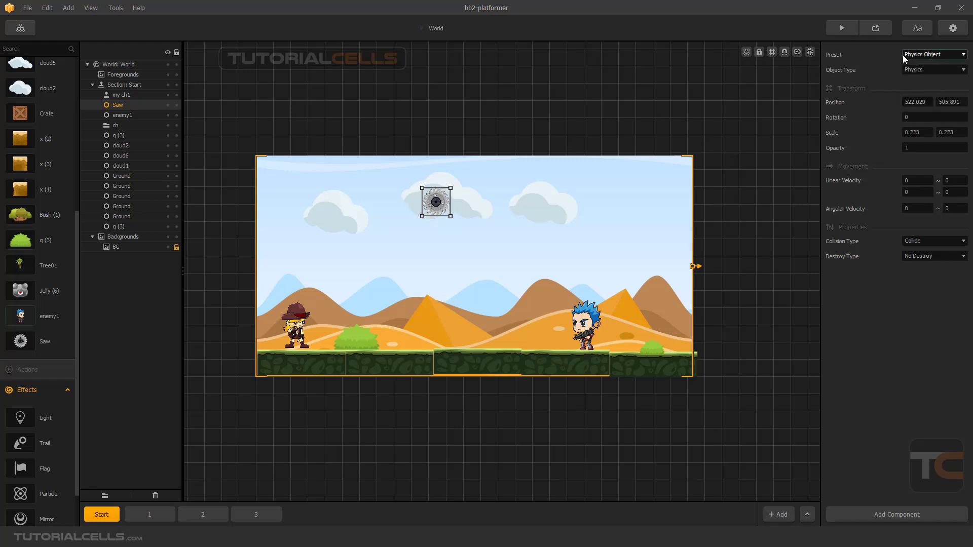
left_click_drag(439, 204, 433, 237)
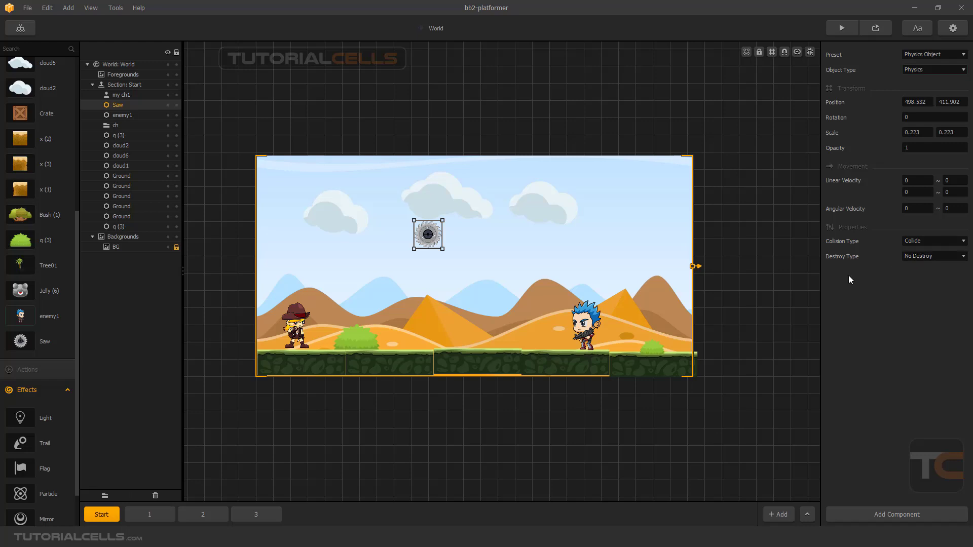
left_click(917, 257)
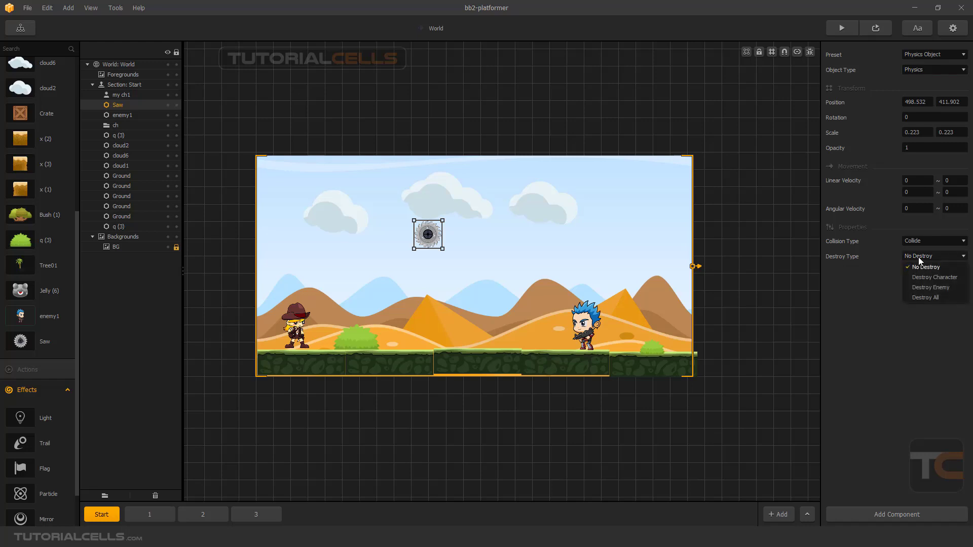
left_click(924, 288)
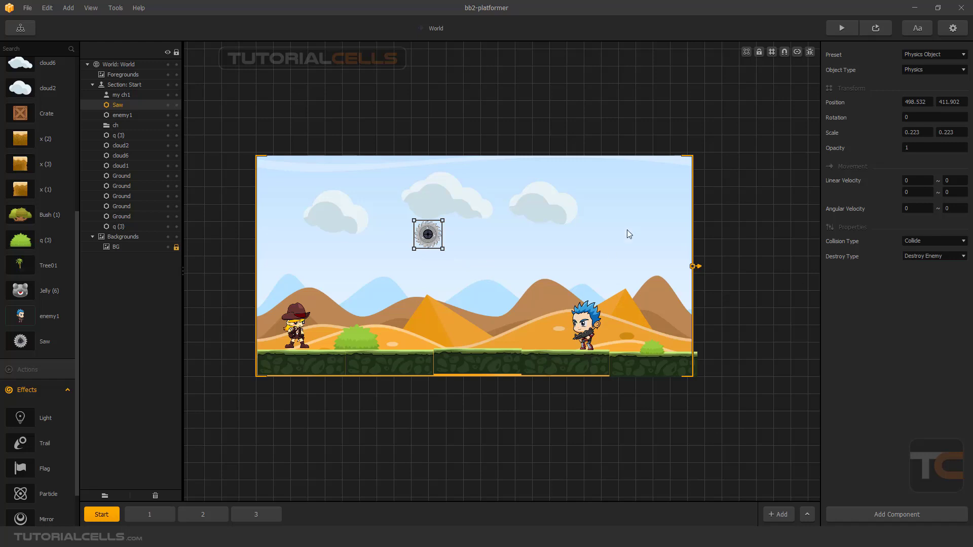
- Playtest the level with the collision debug display turned on to examine the saw's shape, and close the preview
left_click(838, 29)
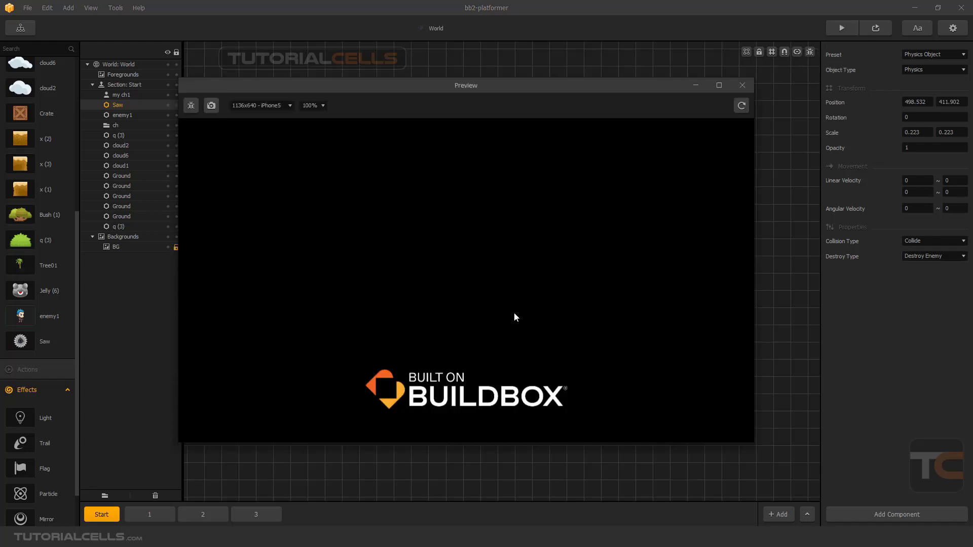
left_click(485, 334)
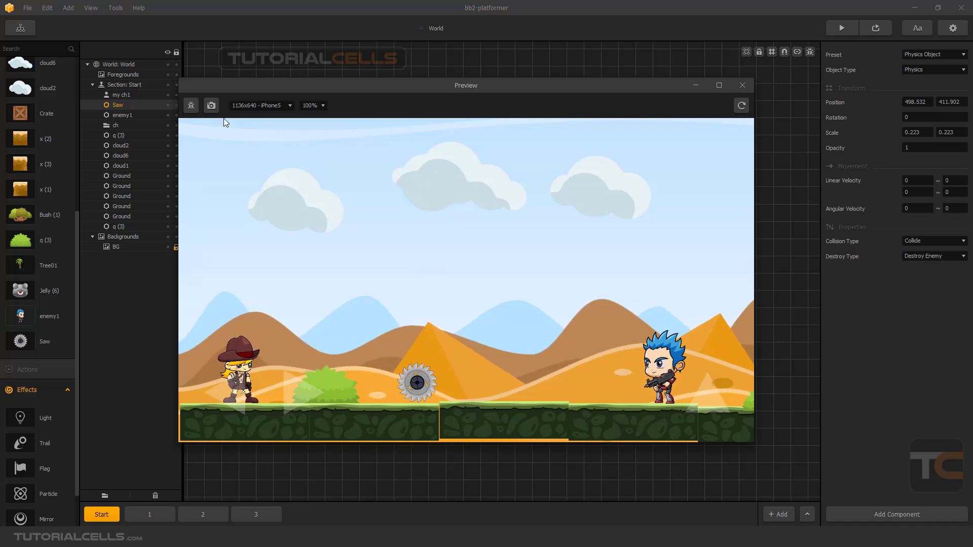
left_click(191, 107)
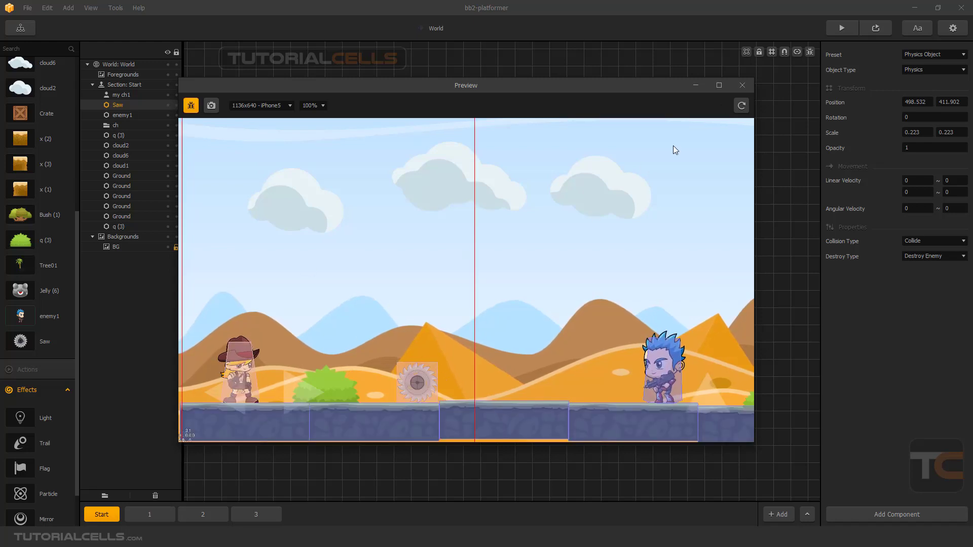
left_click(742, 86)
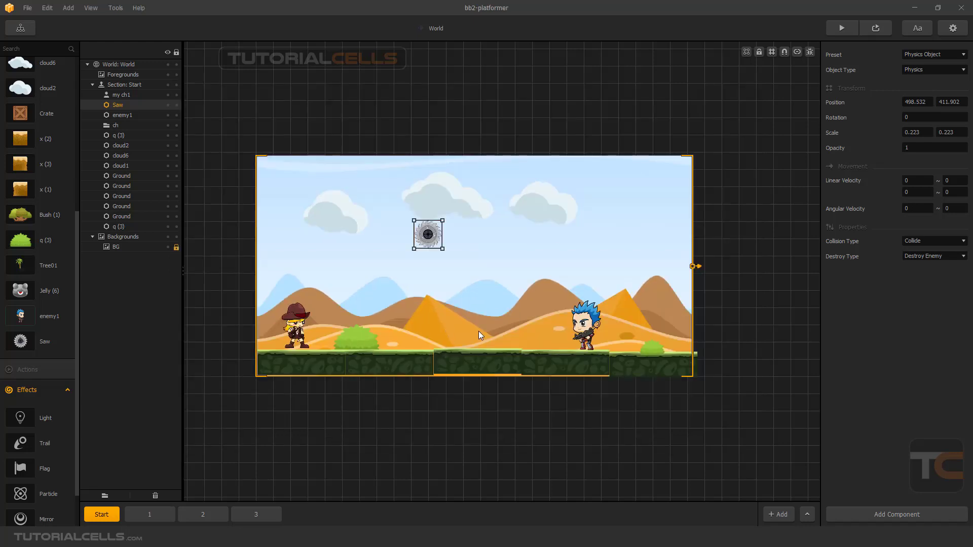
- Nudge the saw to about X 485, Y 410 and change its collision shape to a Circle enlarged almost to the teeth's tips
left_click_drag(437, 242, 433, 242)
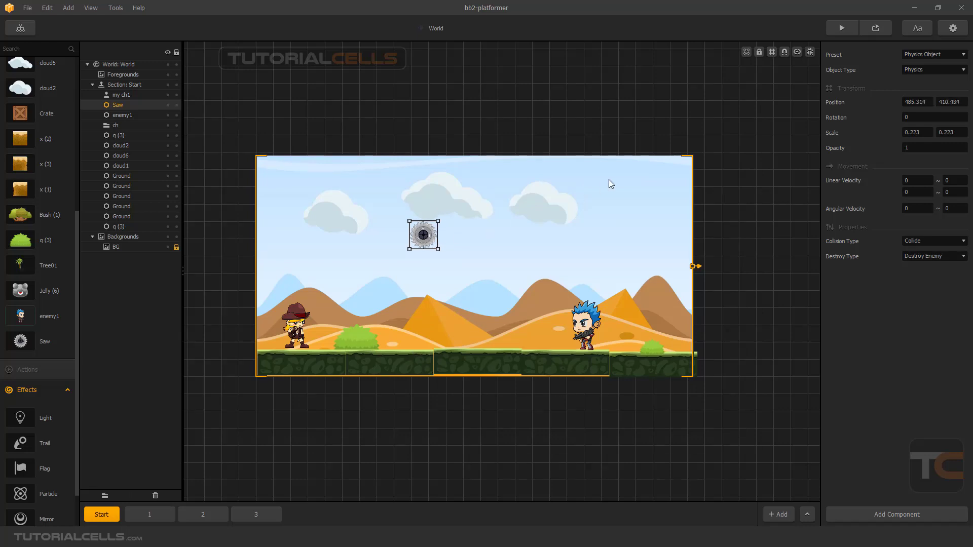
left_click(43, 344)
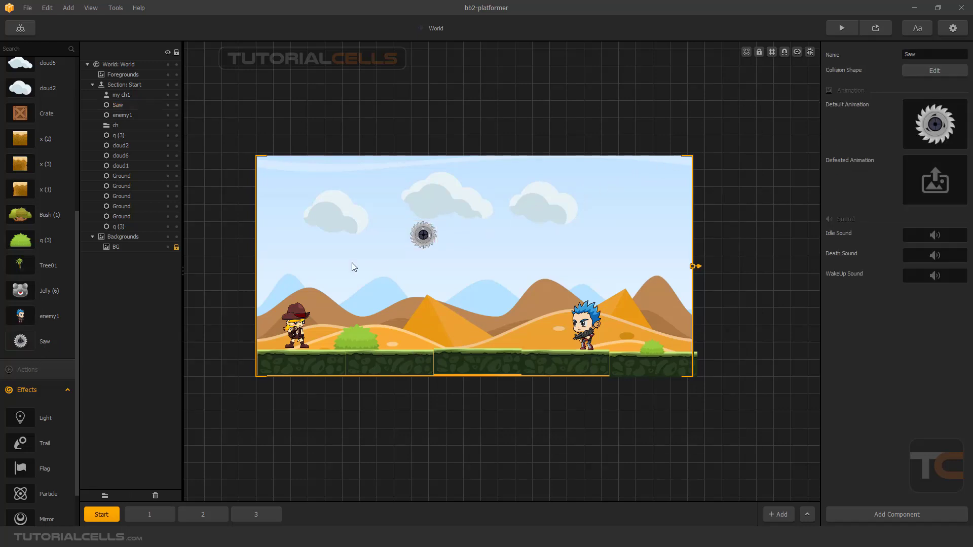
left_click(928, 70)
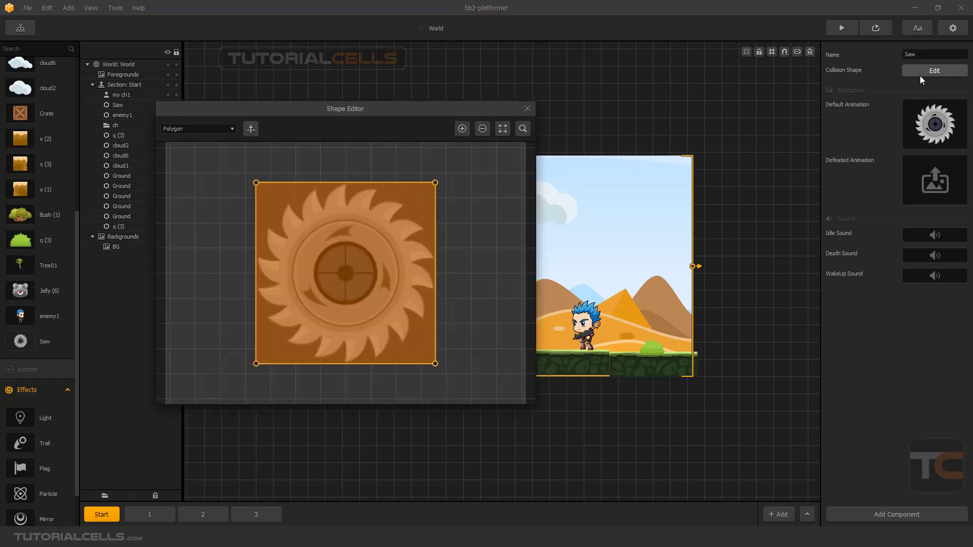
left_click(221, 129)
left_click(211, 141)
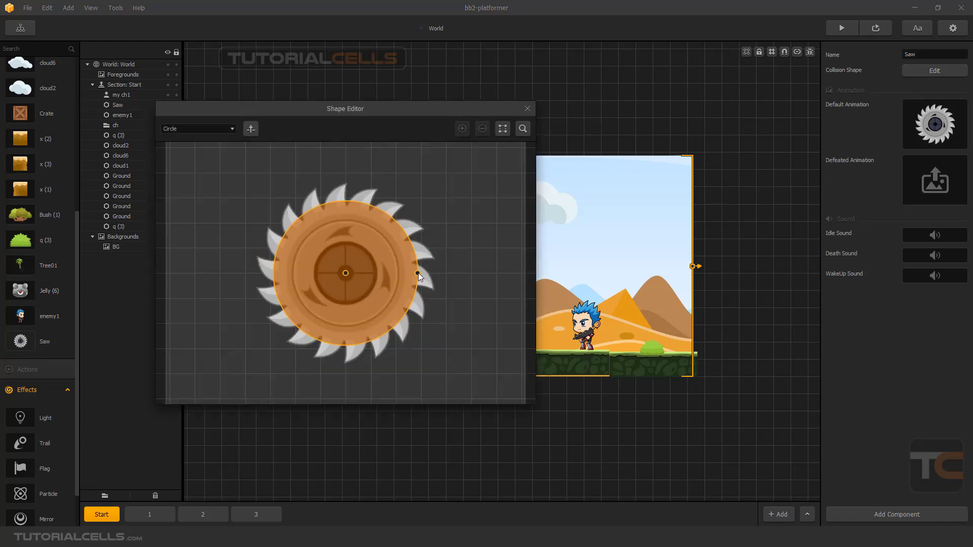
left_click_drag(418, 273, 433, 272)
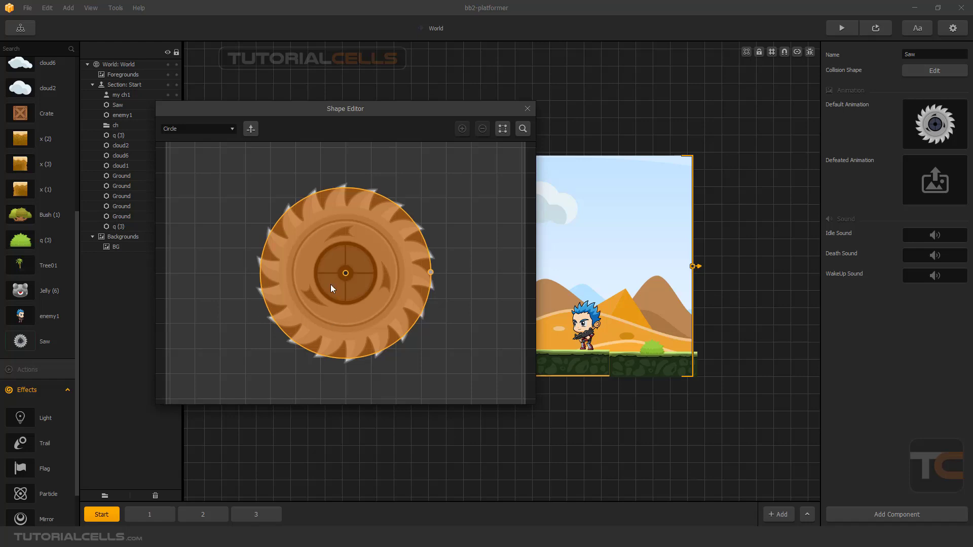
left_click(527, 109)
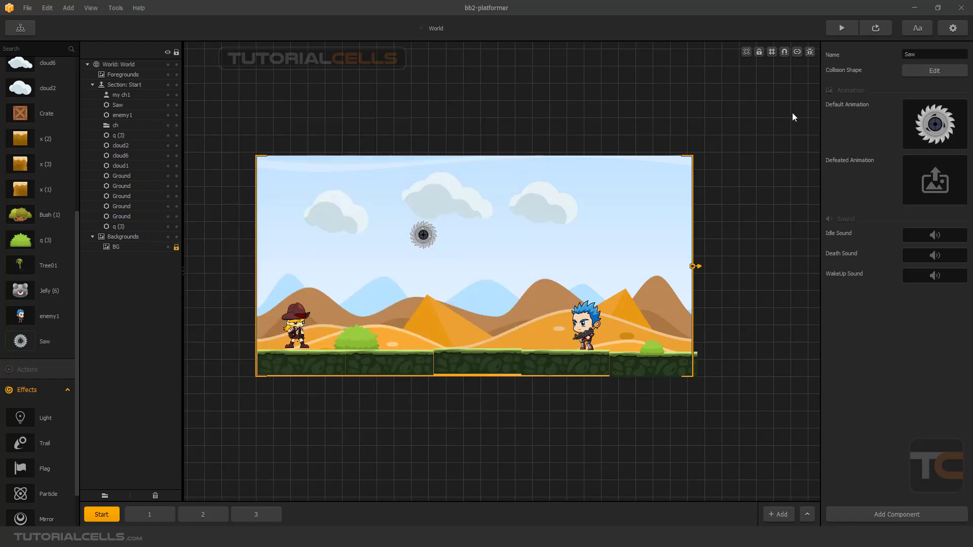
- Playtest the saw with its circular collision shape, turn off the debug display, and close the preview
left_click(841, 28)
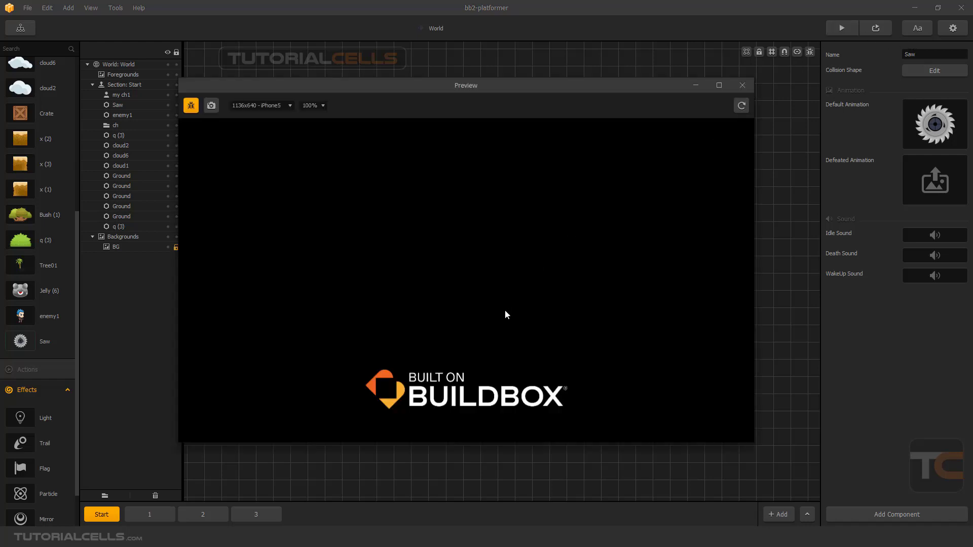
left_click(470, 332)
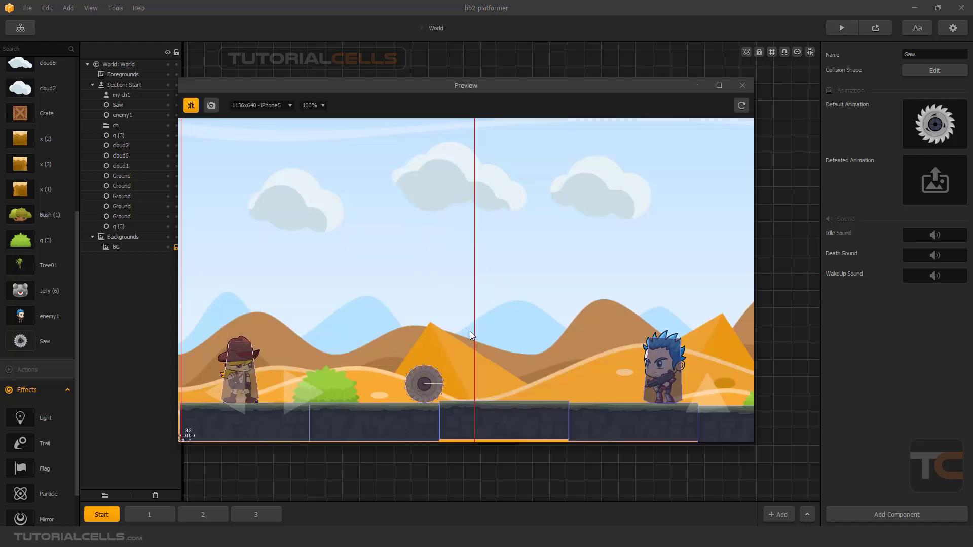
left_click(188, 109)
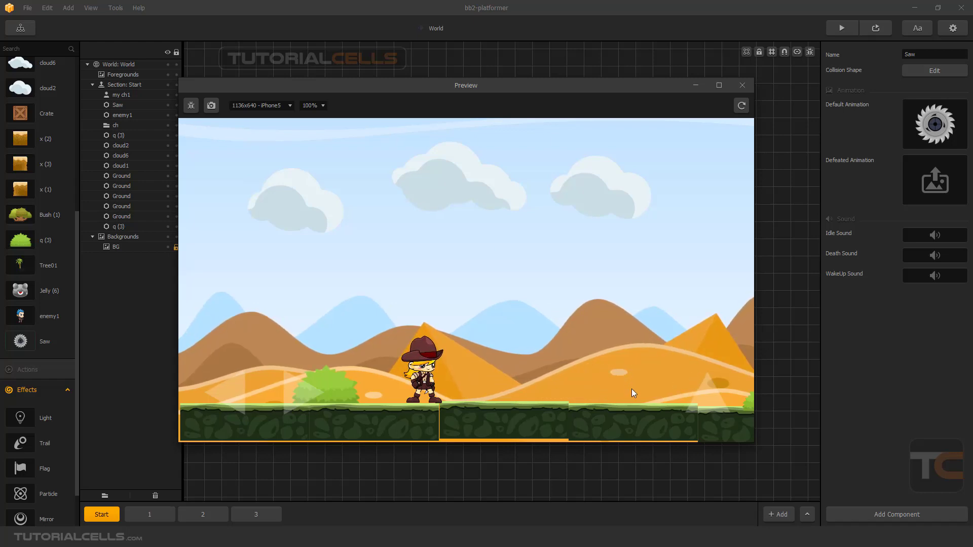
left_click(742, 85)
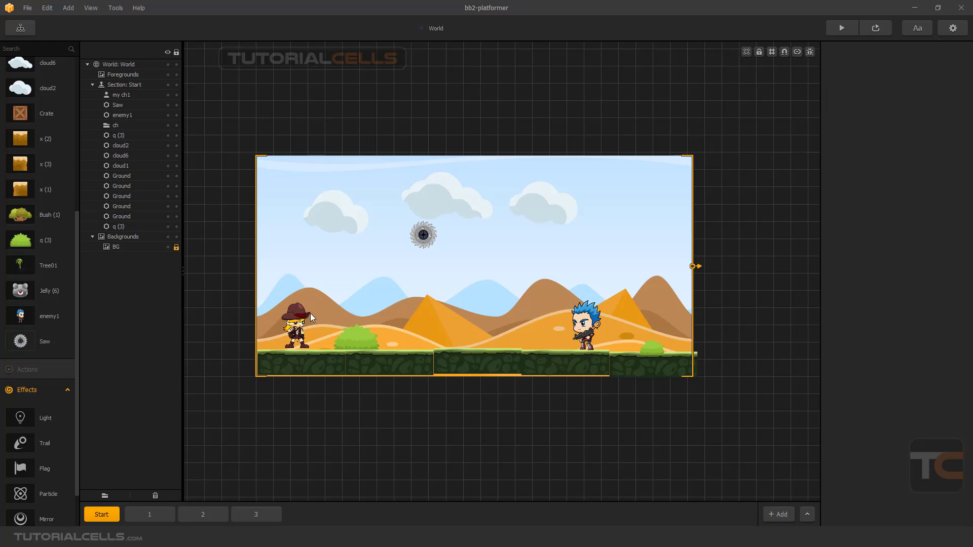
- Move the saw in the scene slightly toward the character, to about X 469, Y 403
left_click(589, 323)
left_click(428, 235)
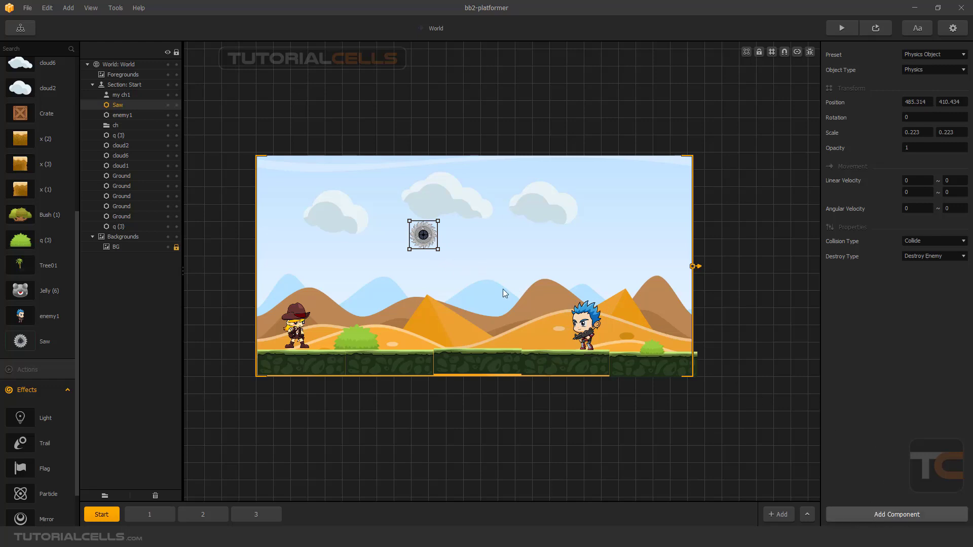
left_click_drag(428, 238, 422, 241)
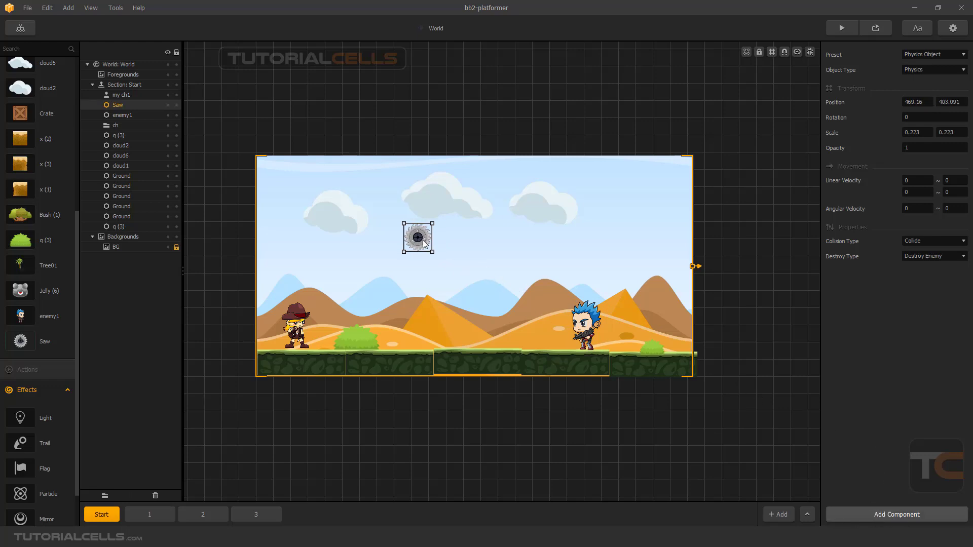
- Add a Health component to the Saw asset and set its health to 2
left_click(882, 518)
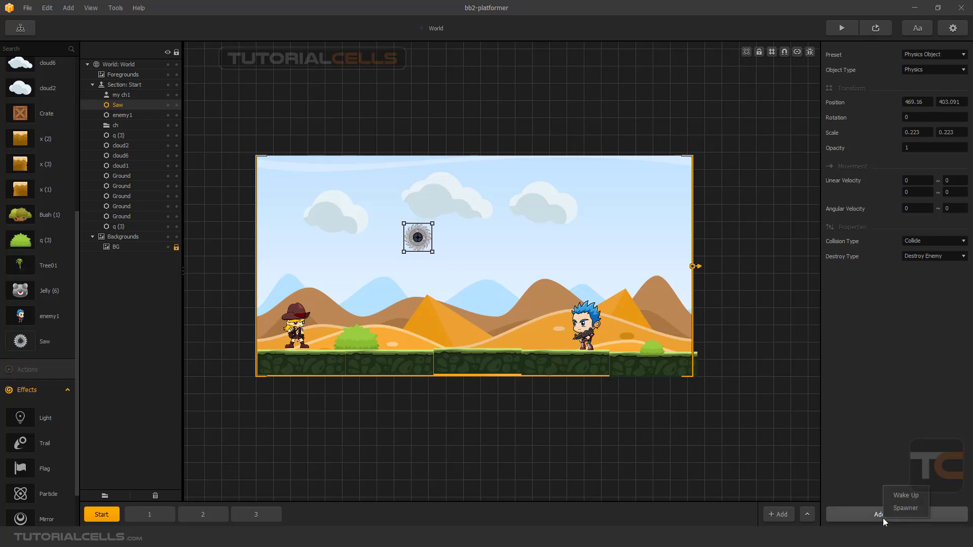
left_click(892, 473)
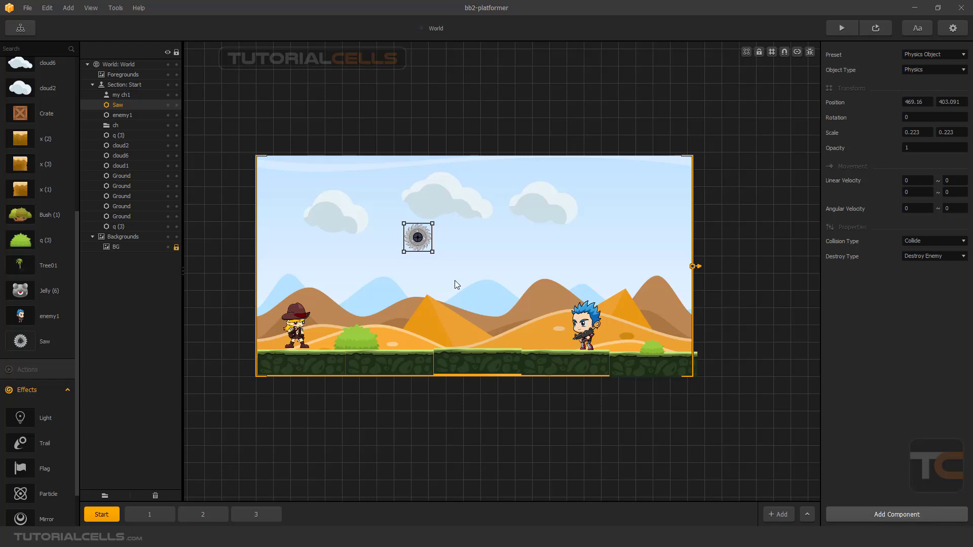
left_click(44, 343)
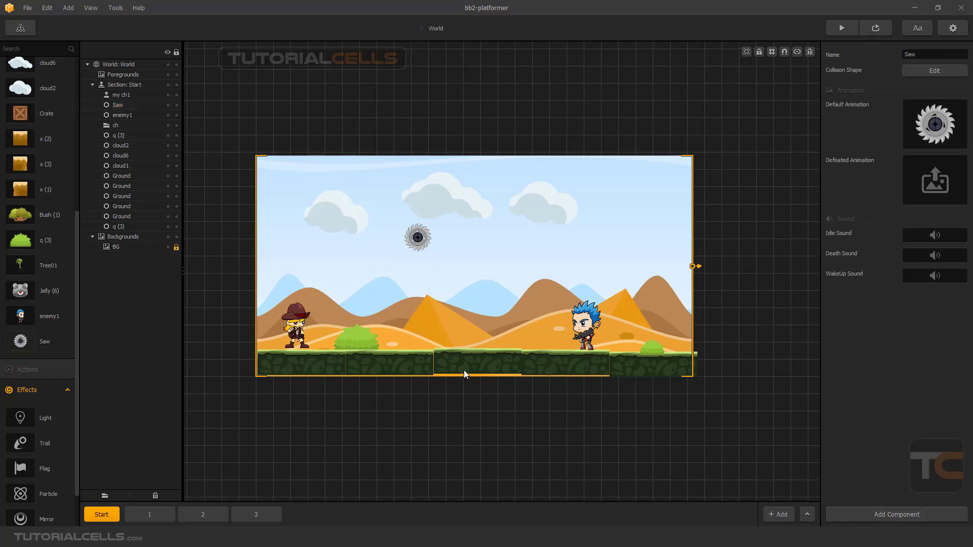
left_click(883, 515)
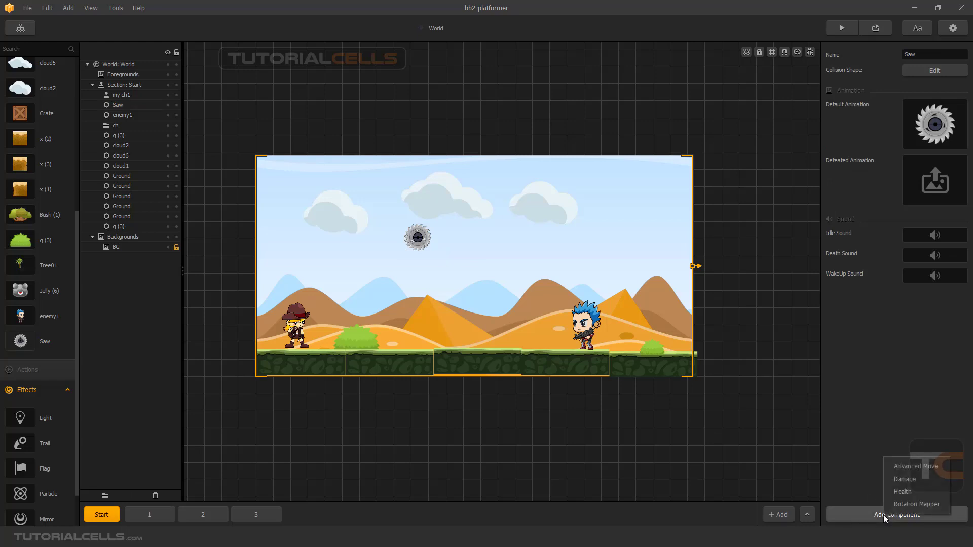
left_click(904, 491)
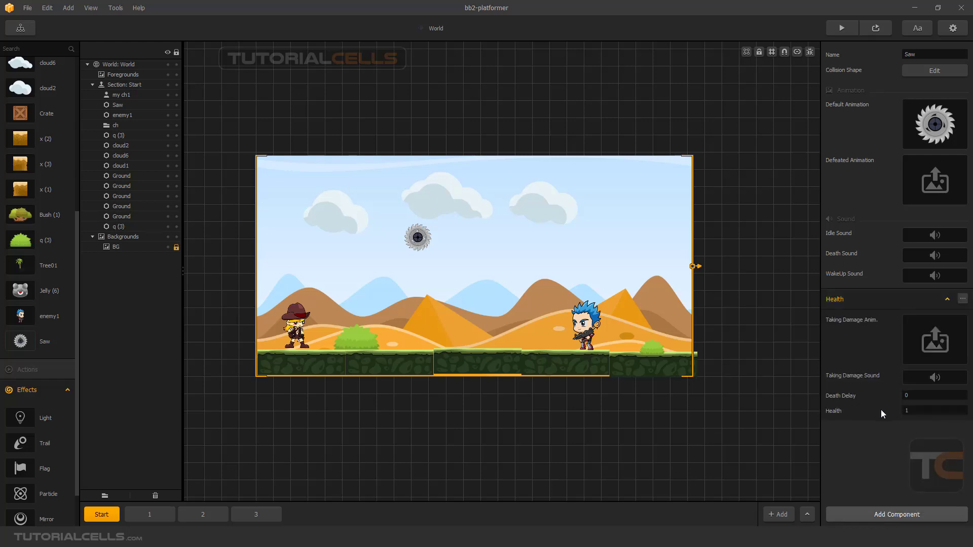
left_click(909, 411)
left_click(918, 434)
- Playtest the level by pushing the saw with 2 health into the enemy, and close the preview
left_click(842, 28)
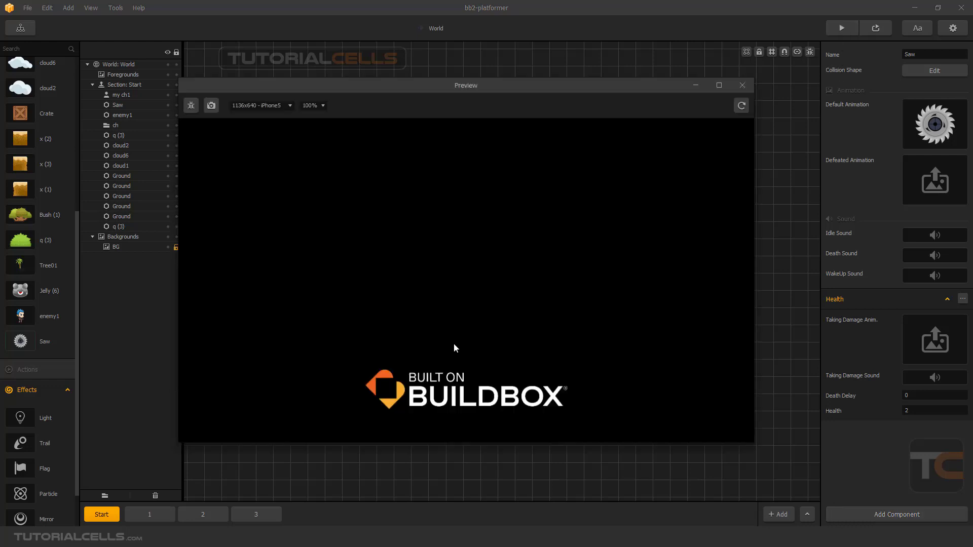
left_click(470, 336)
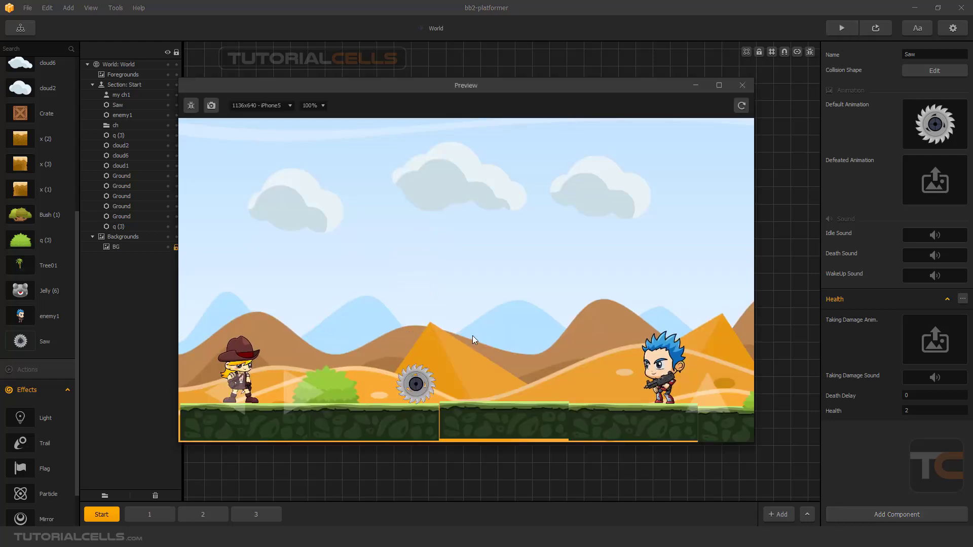
key("Right")
key("Right")
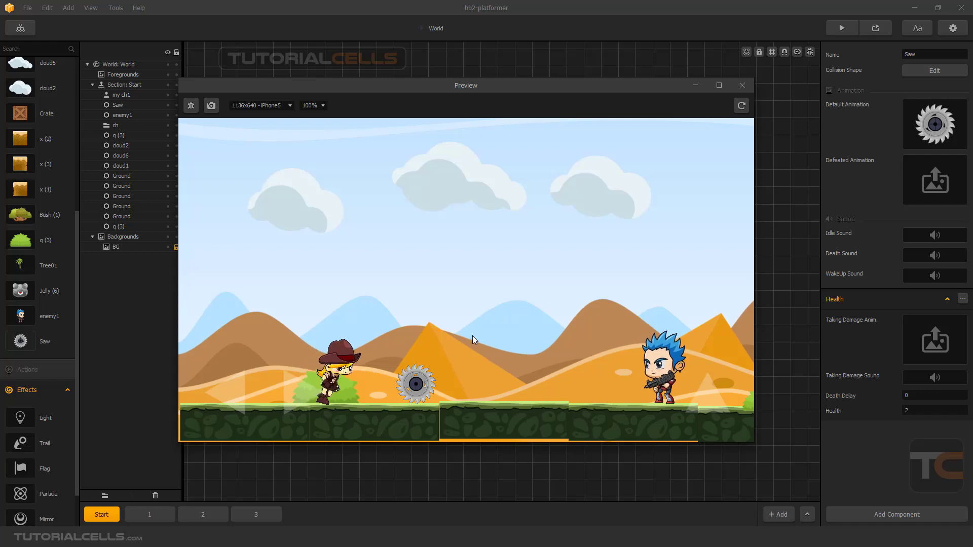
key("Left")
key("Right")
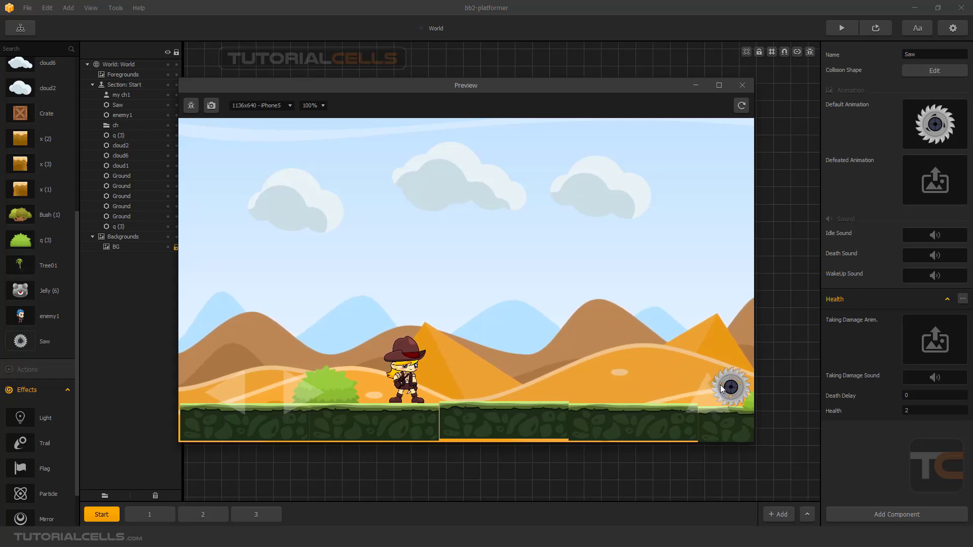
left_click(742, 86)
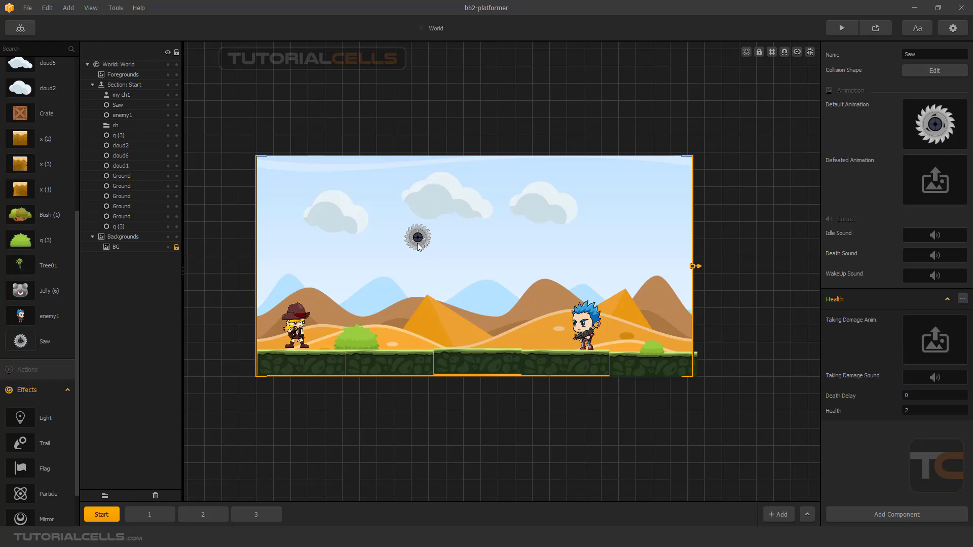
- Move the saw to about X 482, Y 452 and assign images flash00 to flash08 from the Flash folder as its Taking Damage animation
mouse_move(413, 238)
left_mouse_down()
mouse_move(579, 321)
mouse_move(435, 249)
mouse_move(418, 219)
left_mouse_up()
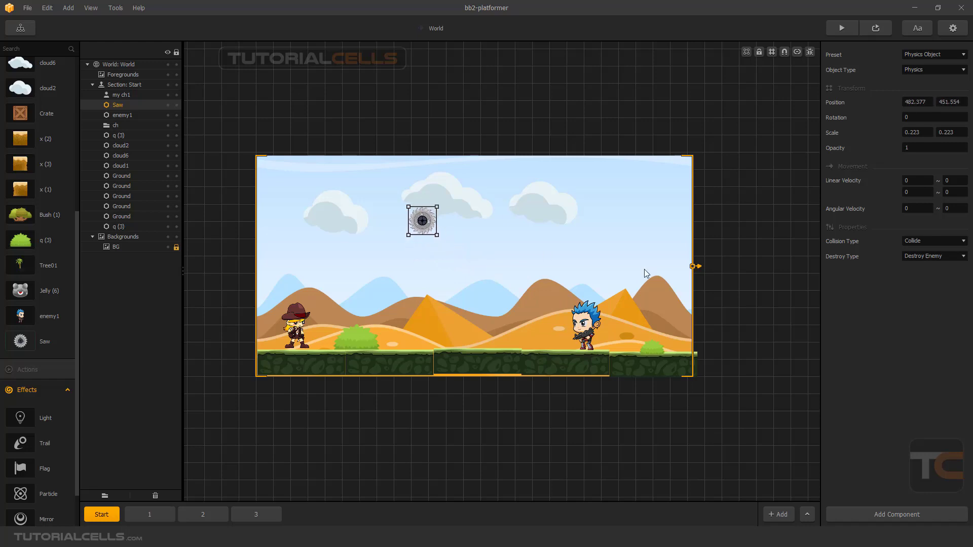
left_click(44, 347)
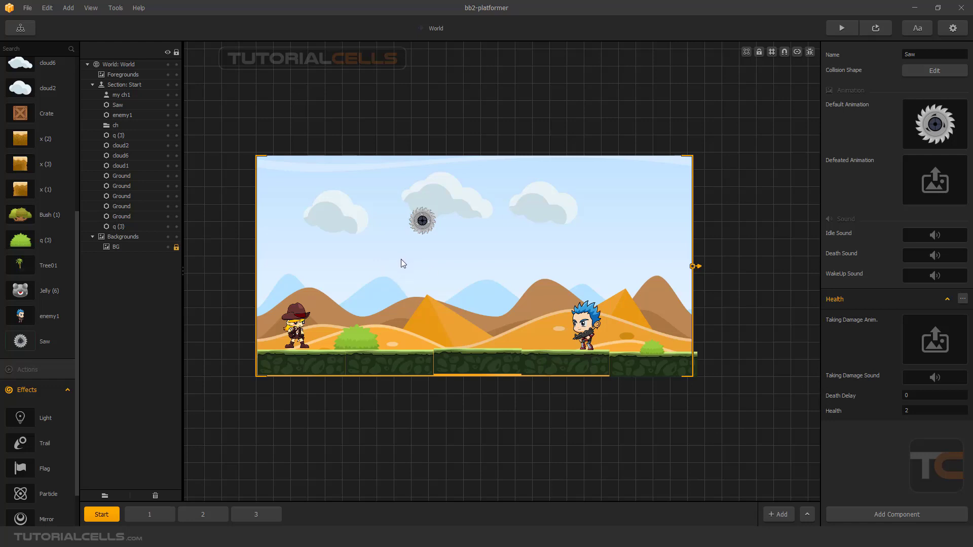
key("alt+Tab")
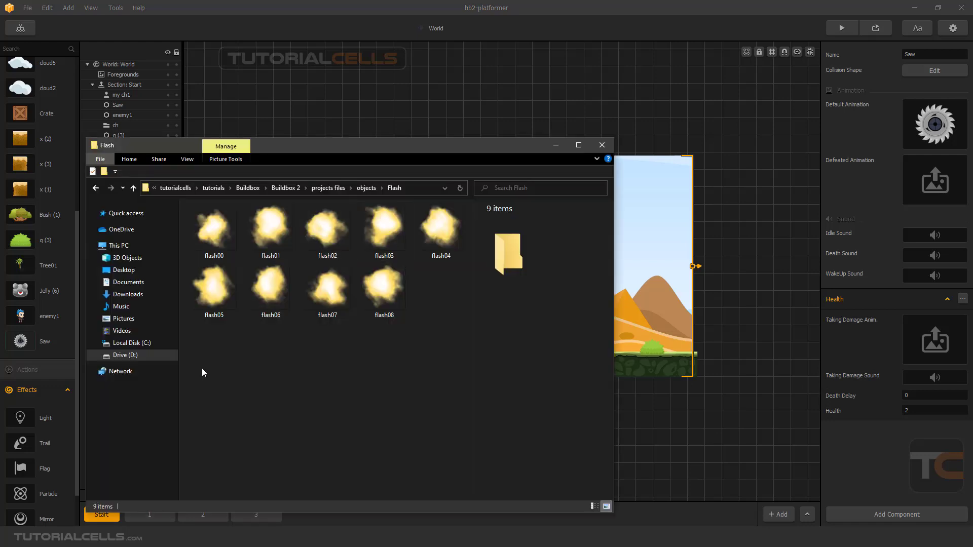
left_click_drag(206, 357, 448, 220)
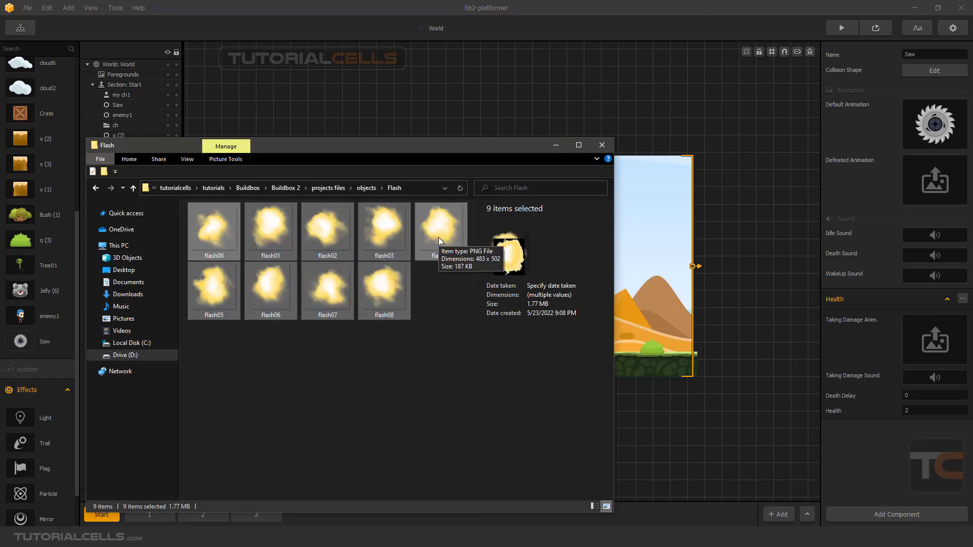
left_click_drag(438, 237, 932, 341)
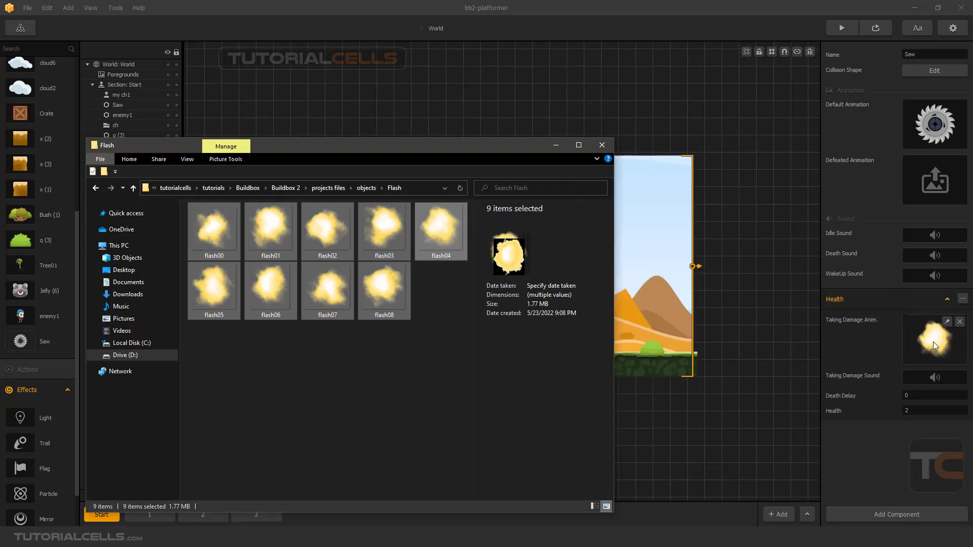
left_click(555, 145)
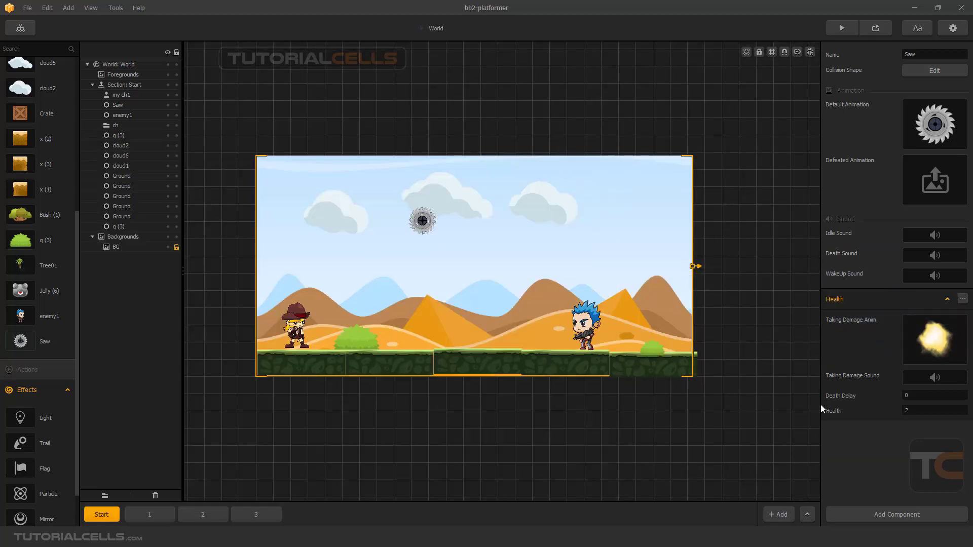
- Set the Saw asset's health to 1, playtest pushing it into the enemy, and close the preview
double_click(911, 412)
left_click(901, 440)
left_click(844, 28)
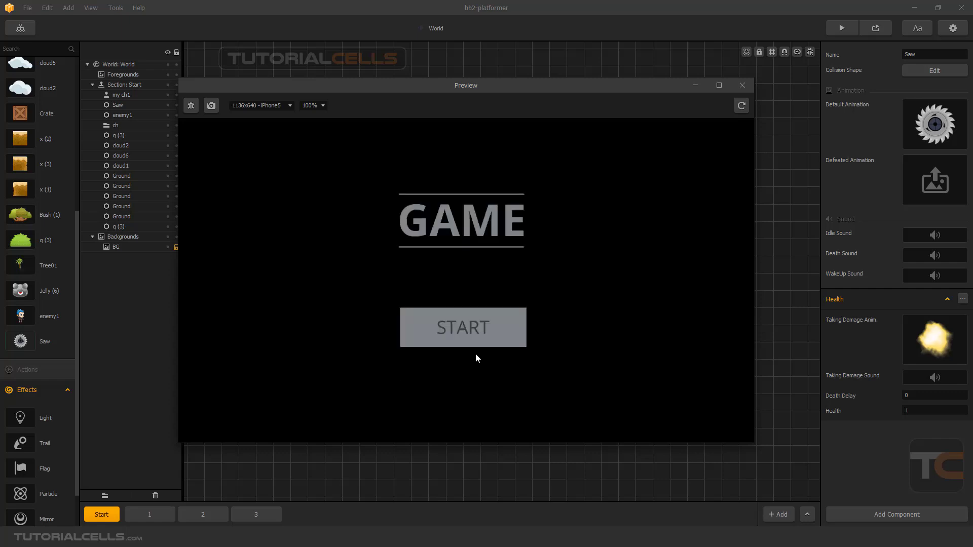
left_click(479, 334)
key("Right")
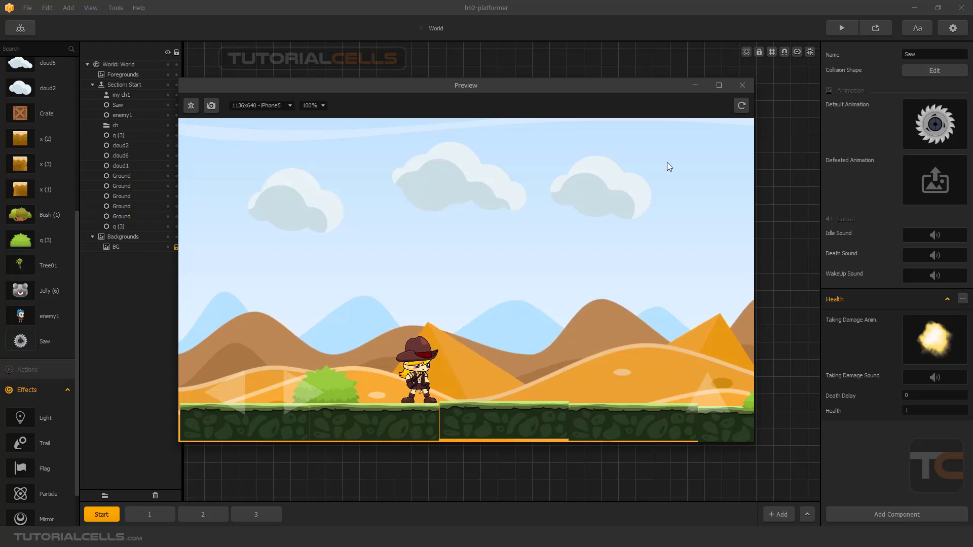
left_click(741, 87)
- Set the Saw asset's health to 2
left_click(916, 412)
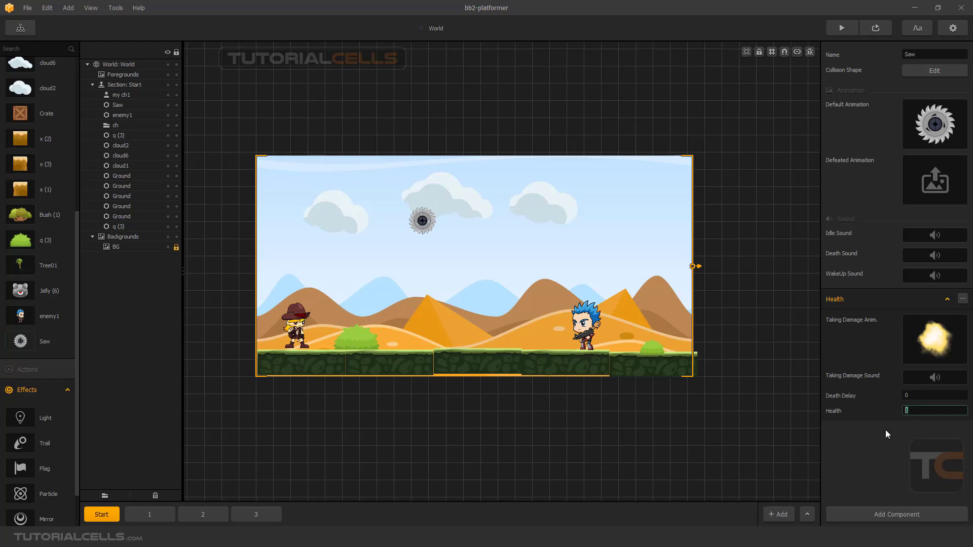
type("2")
key("Return")
- Playtest the saw's Taking Damage animation by pushing the saw into the enemy, and close the preview
left_click(841, 29)
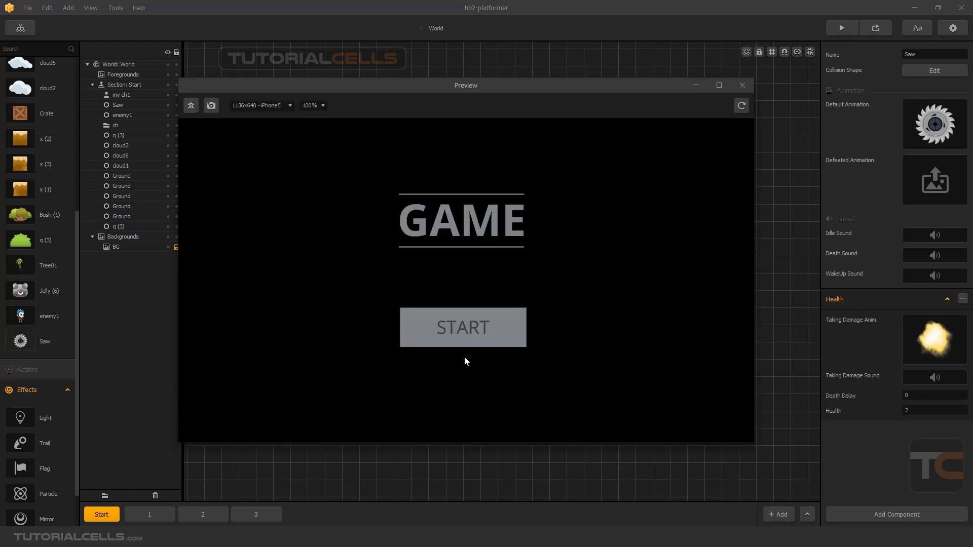
left_click(474, 340)
key("Right")
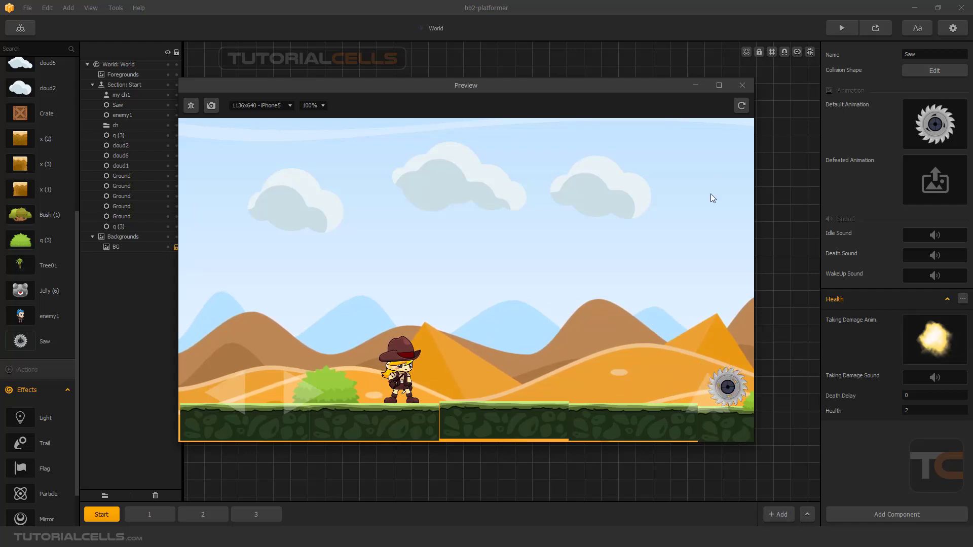
left_click(743, 85)
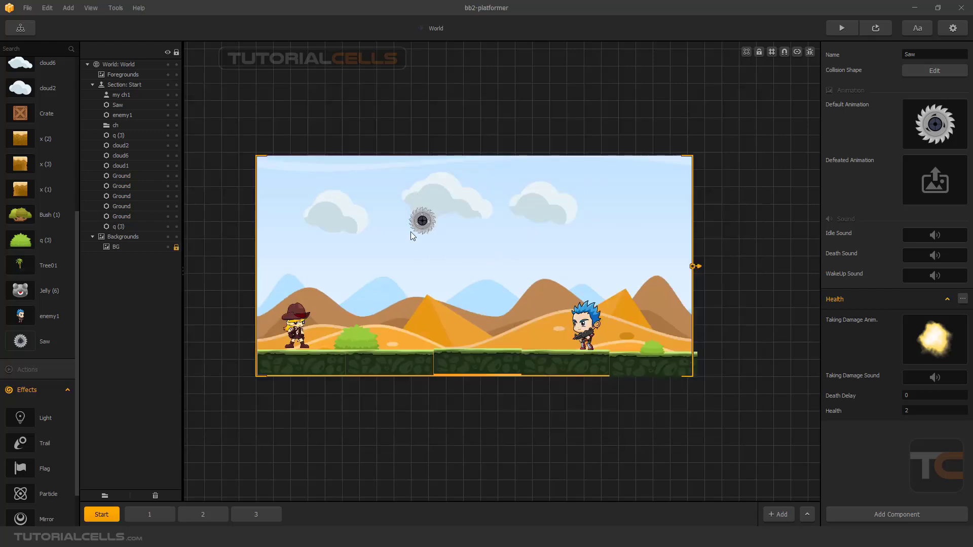
- Move the saw to about X 459, Y 468 and place a duplicate of the enemy behind the original at about X 1130, Y 142
left_click_drag(410, 232, 402, 227)
left_click(588, 322)
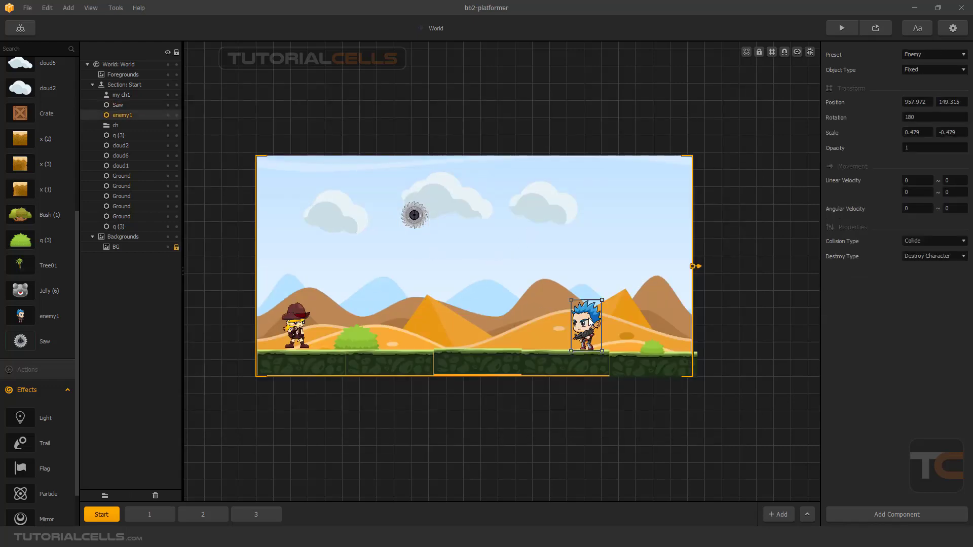
key("ctrl+d")
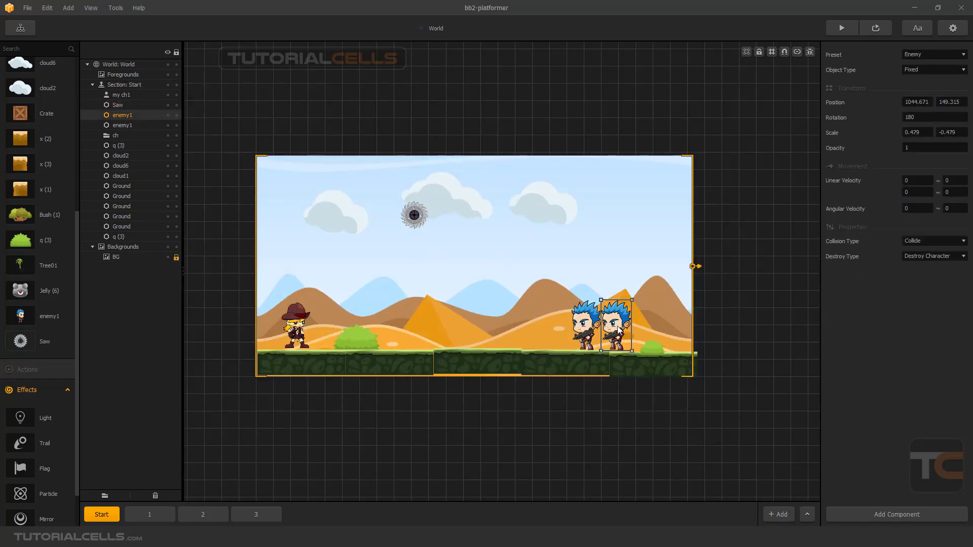
left_click_drag(618, 325, 648, 331)
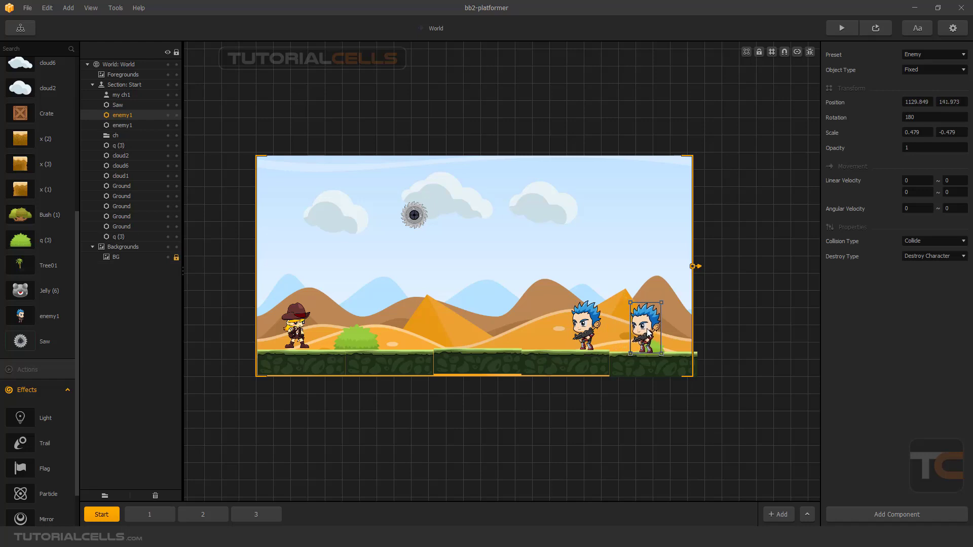
left_click(423, 224)
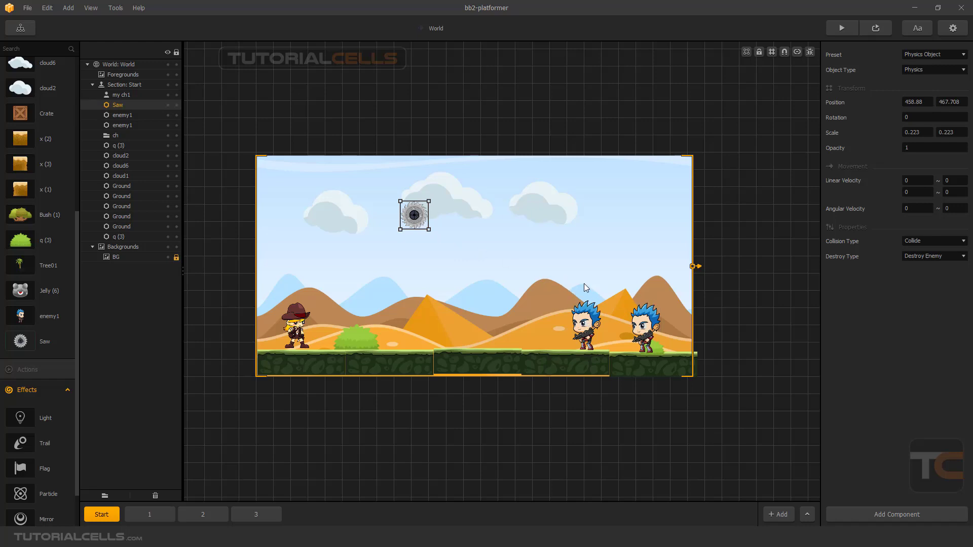
- Playtest pushing the saw into both enemies and walking the character past them, and close the preview
left_click(851, 30)
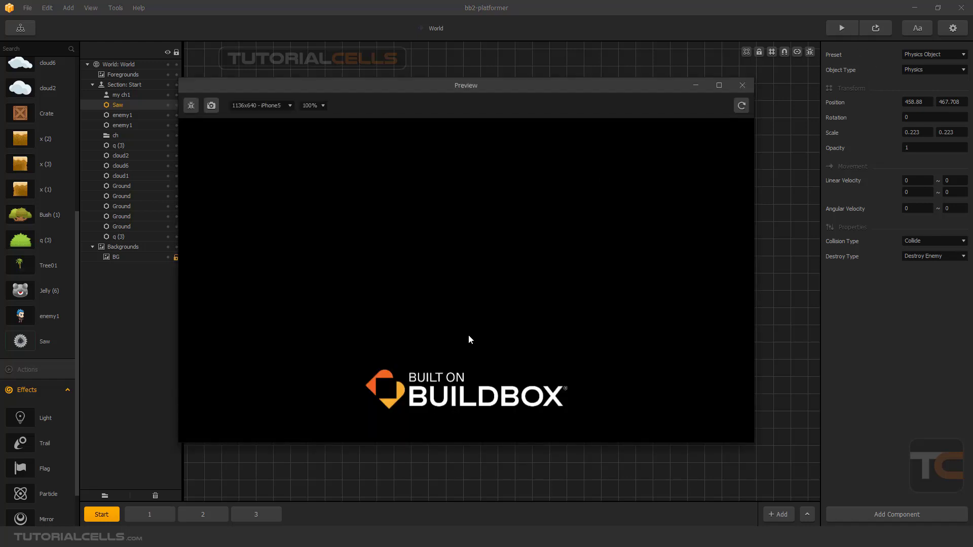
left_click(468, 336)
key("Right")
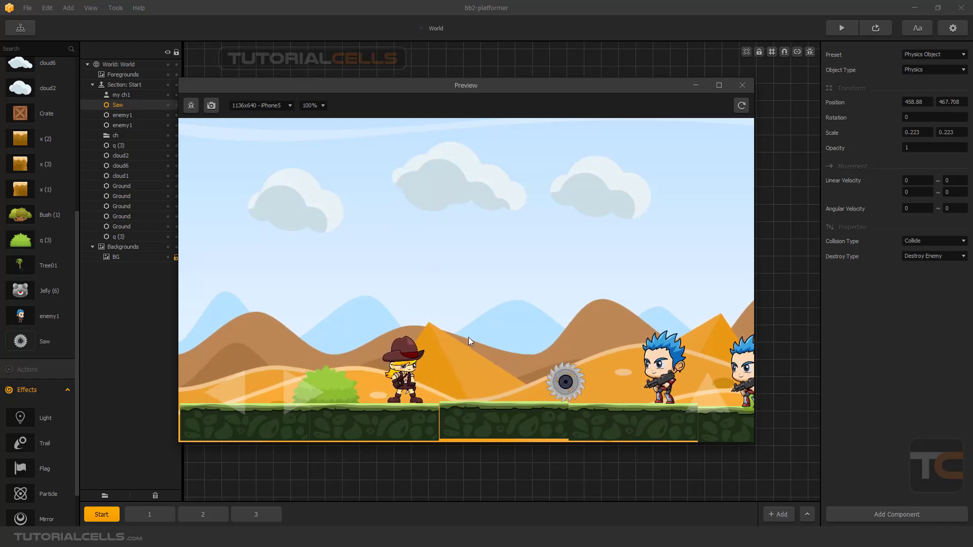
key("Right")
key("Right")
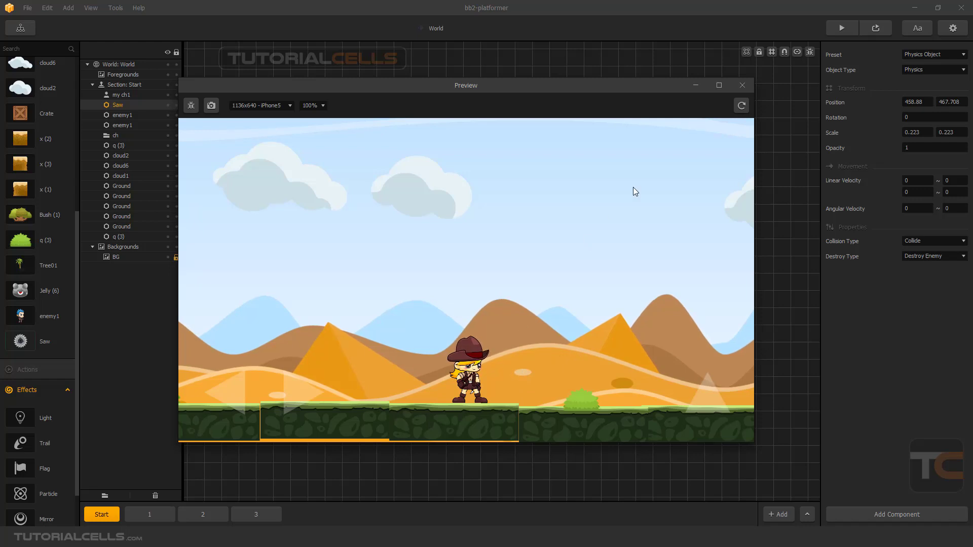
left_click(741, 86)
- Move the saw to about X 478, Y 479 and nudge the duplicated enemy to about X 1134, Y 145
left_click_drag(422, 223, 429, 218)
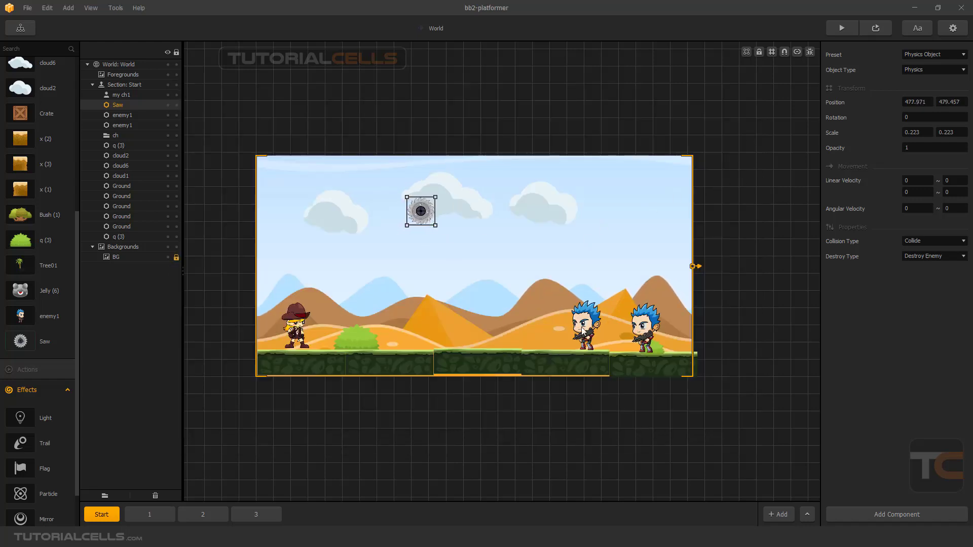
left_click(584, 327)
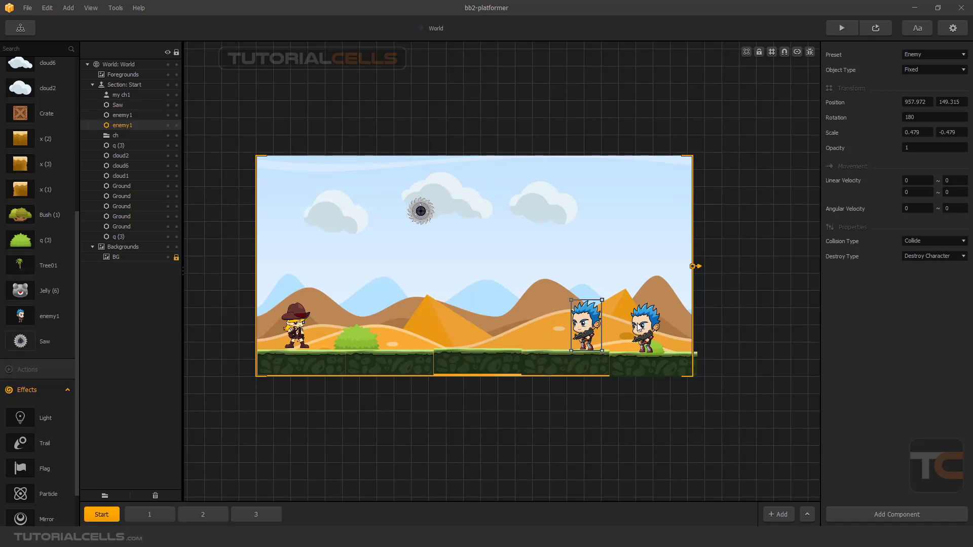
left_click(639, 328)
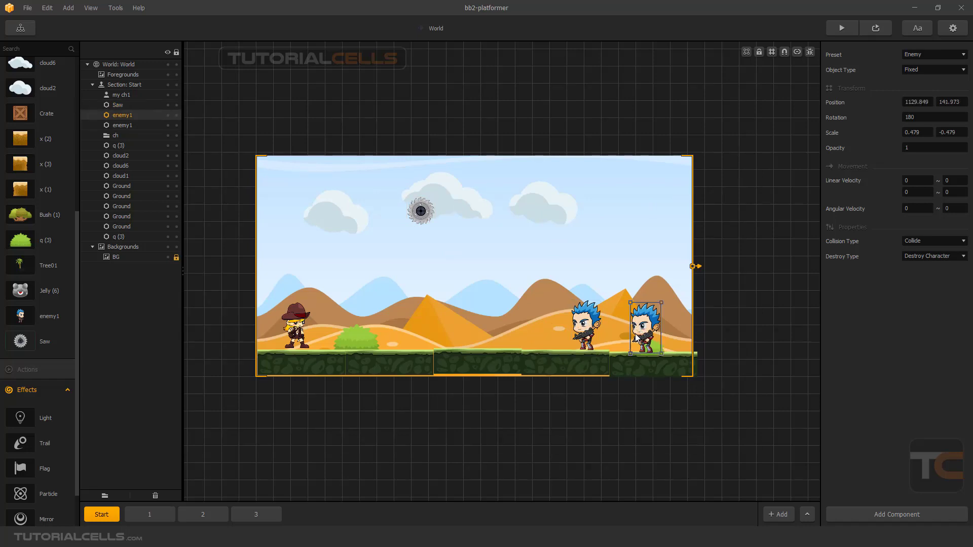
left_click(885, 515)
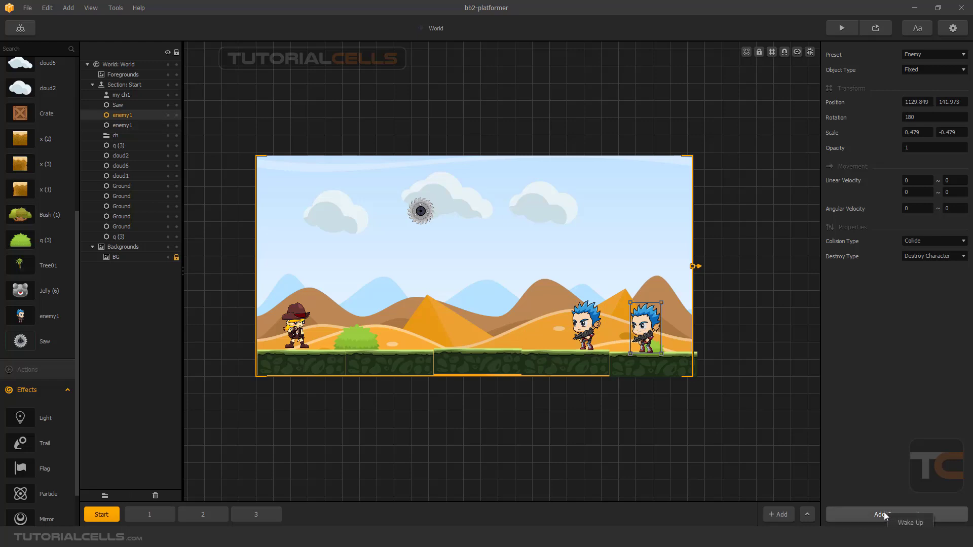
left_click(893, 439)
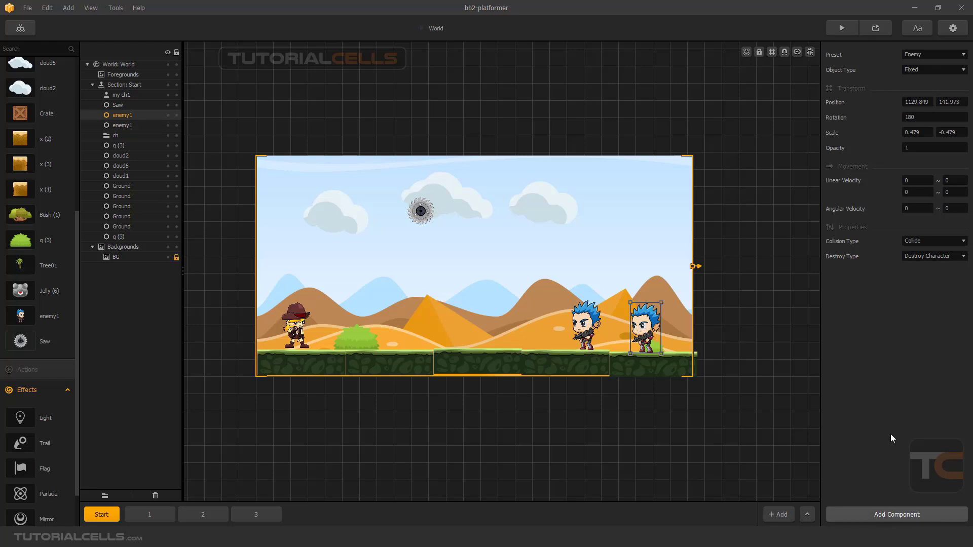
left_click_drag(651, 329, 653, 328)
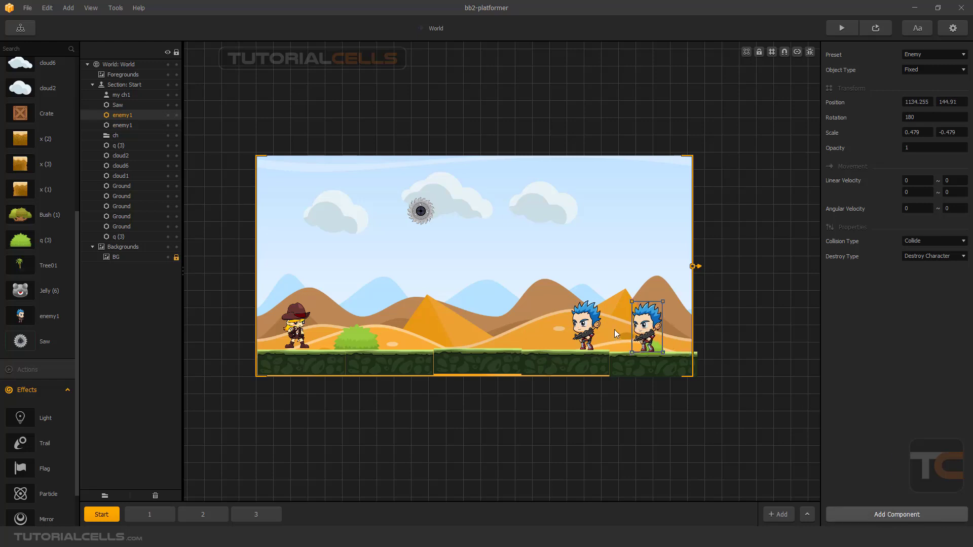
left_click(587, 326)
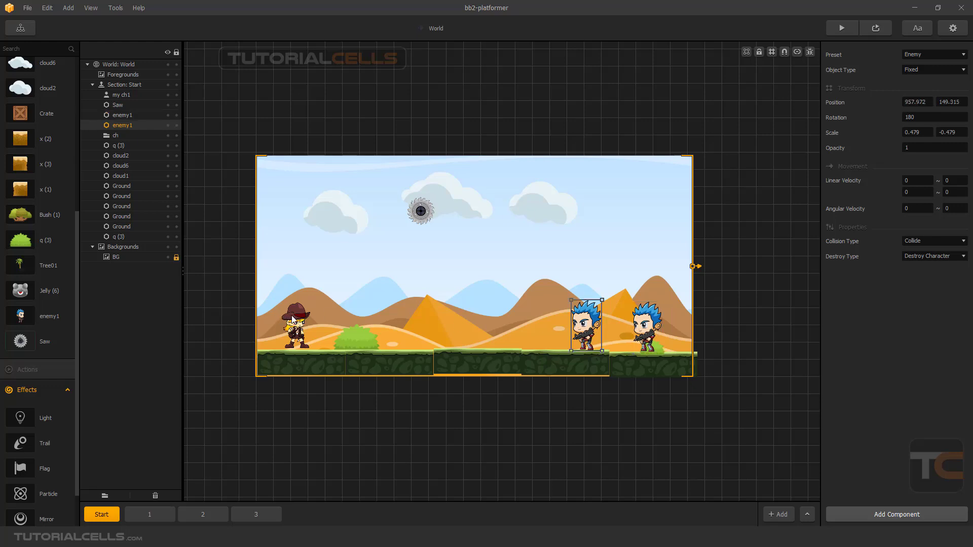
left_click(646, 330)
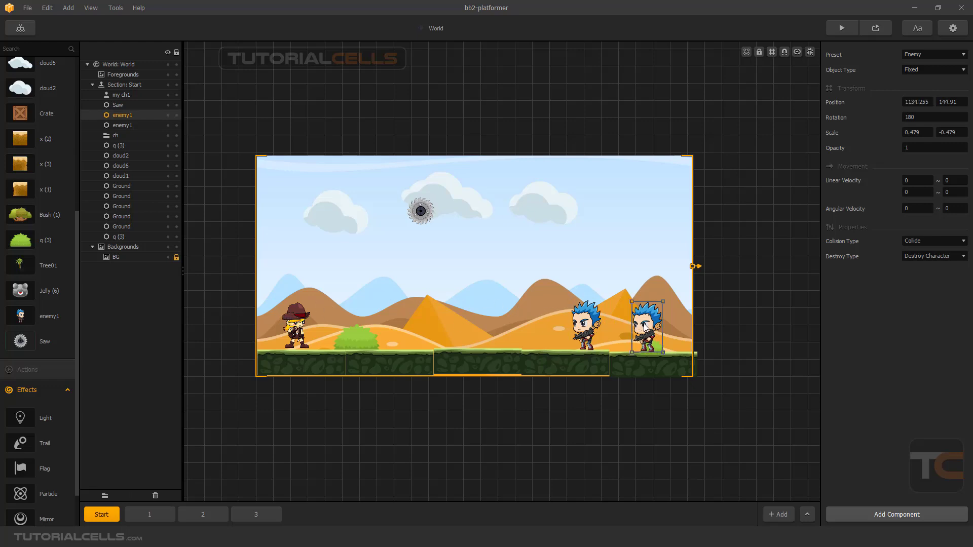
left_click(415, 217)
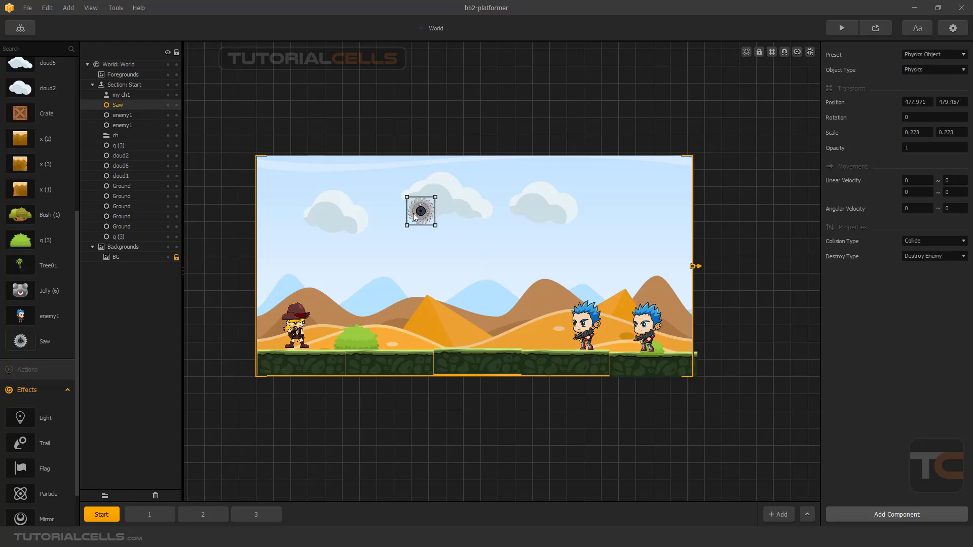
left_click(438, 434)
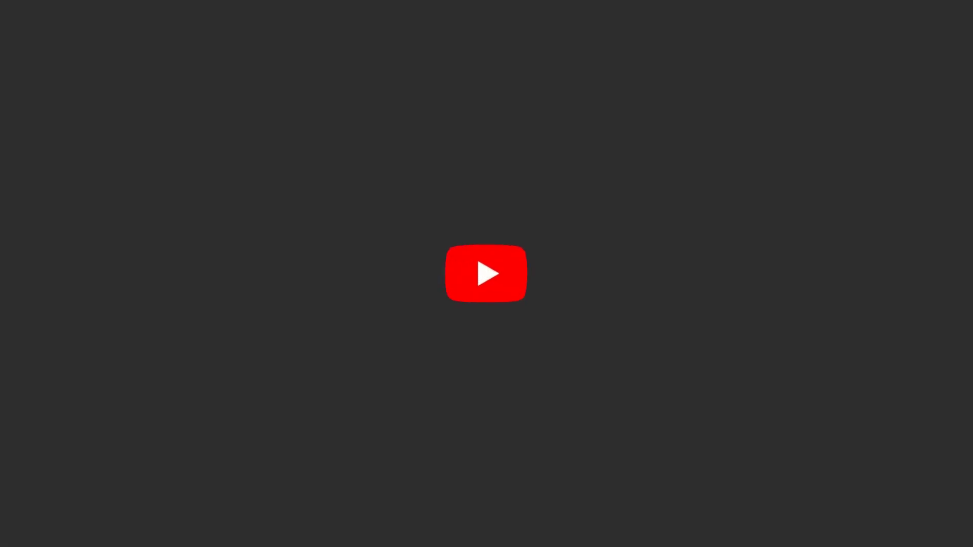